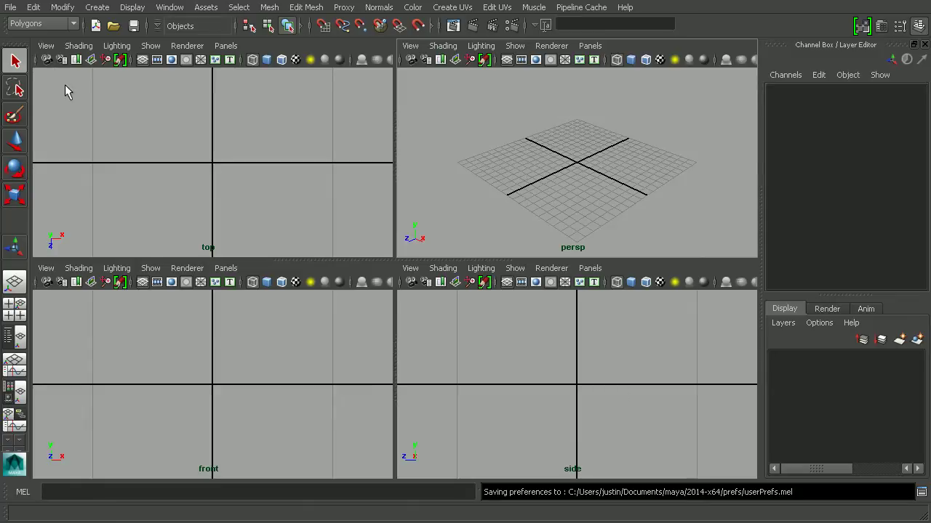
Step: Import audi_r8_top.jpg from the sourceimages folder as an image plane in the top view
click(46, 46)
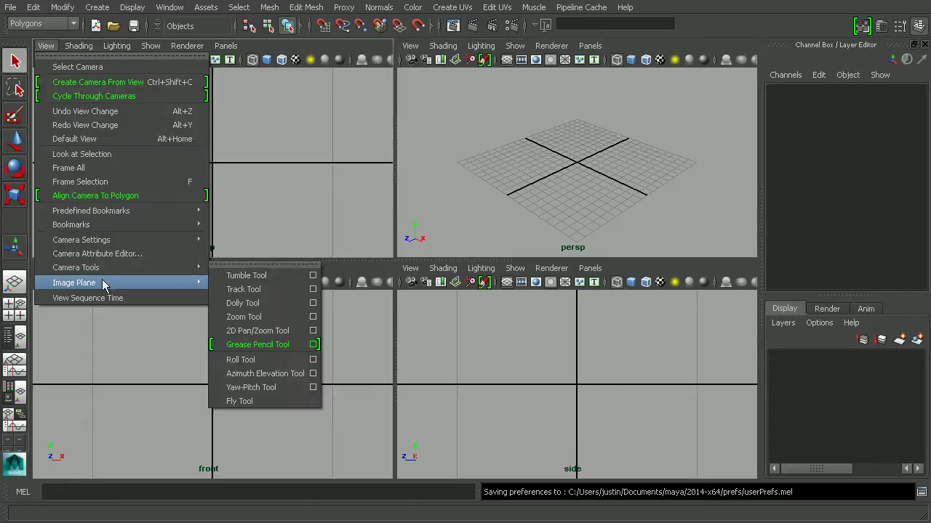
mouse_move(104, 285)
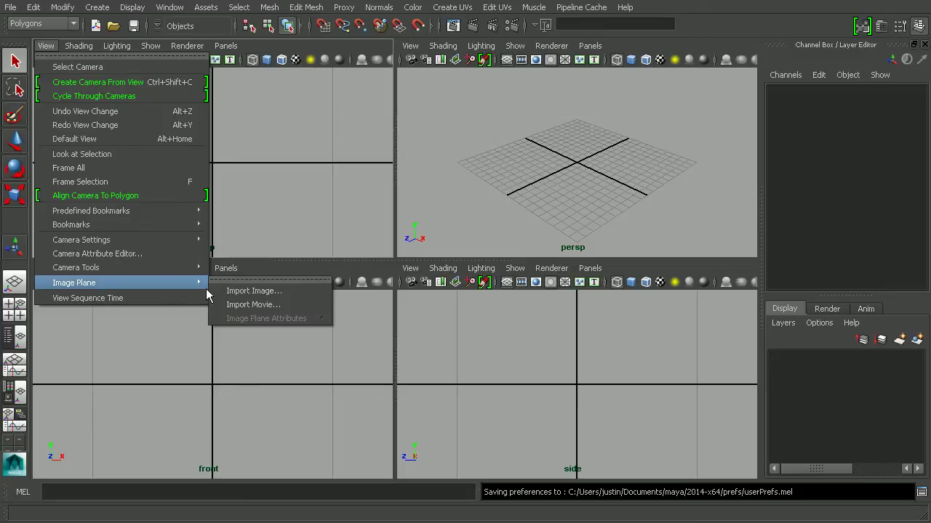
click(248, 291)
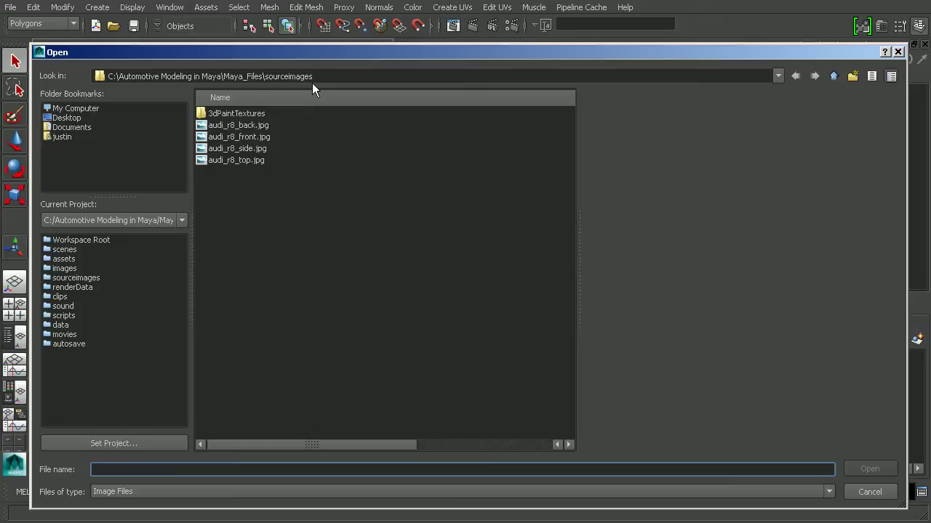
click(233, 159)
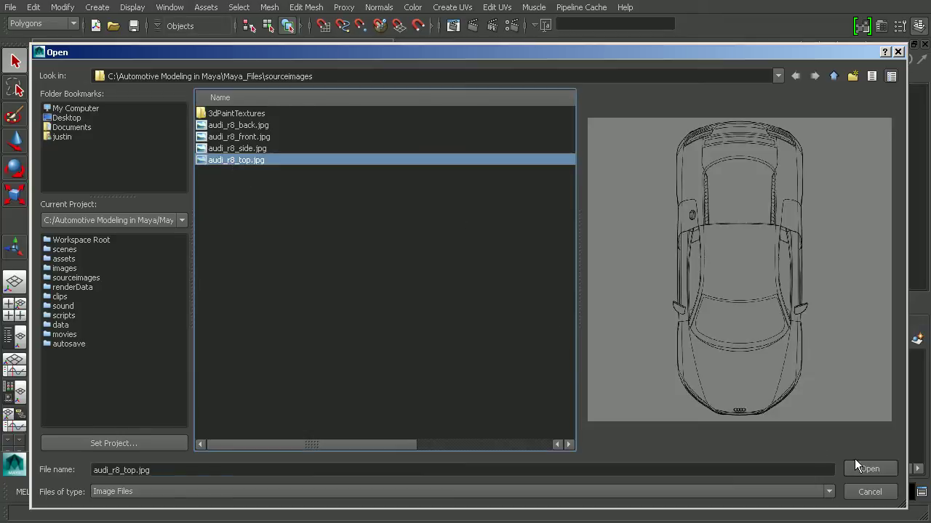
click(871, 469)
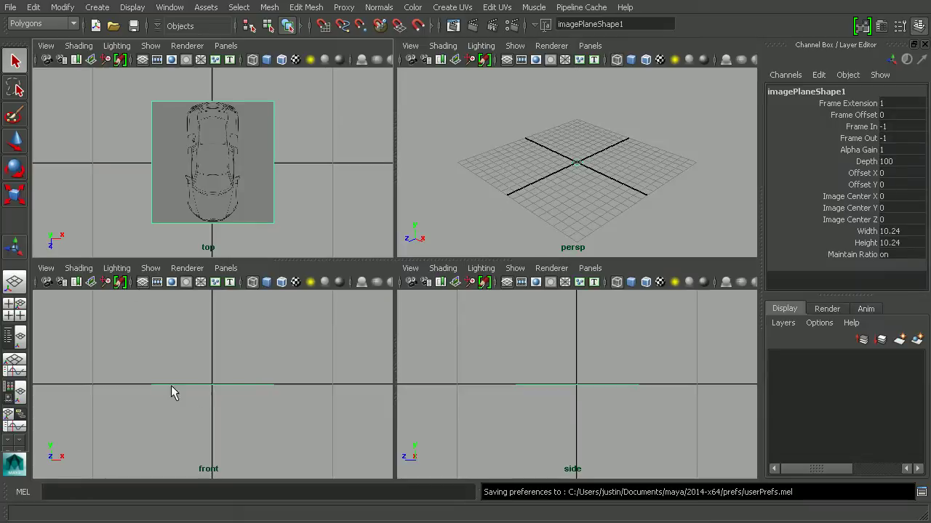
Step: Import audi_r8_front.jpg as an image plane in the front view
click(46, 268)
mouse_move(90, 507)
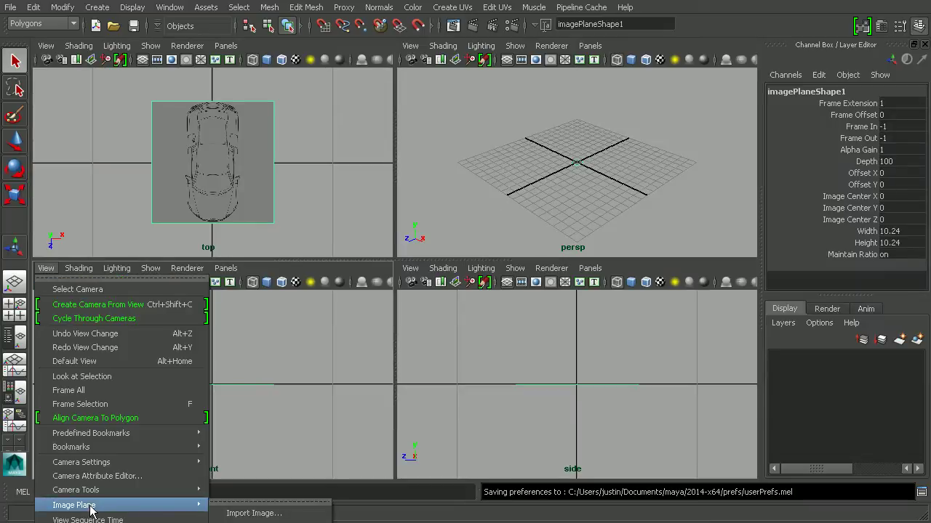
click(251, 514)
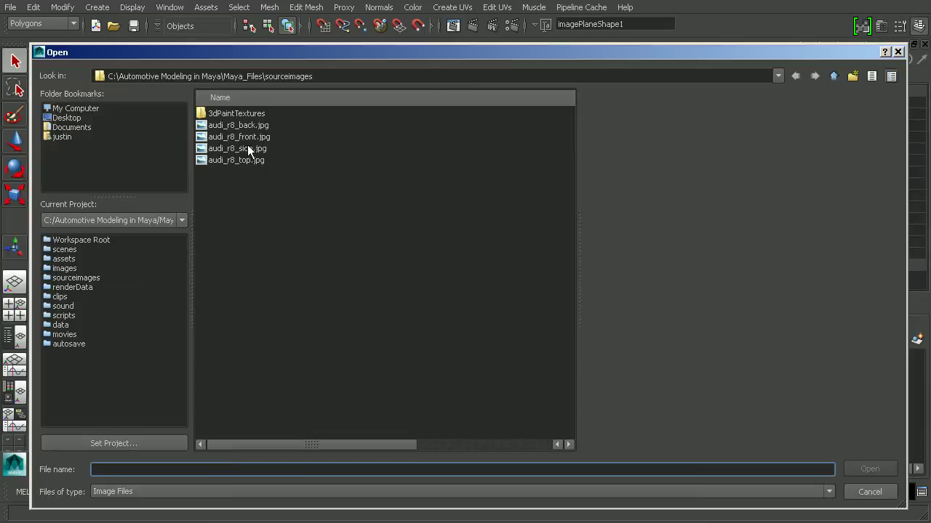
click(240, 137)
click(870, 469)
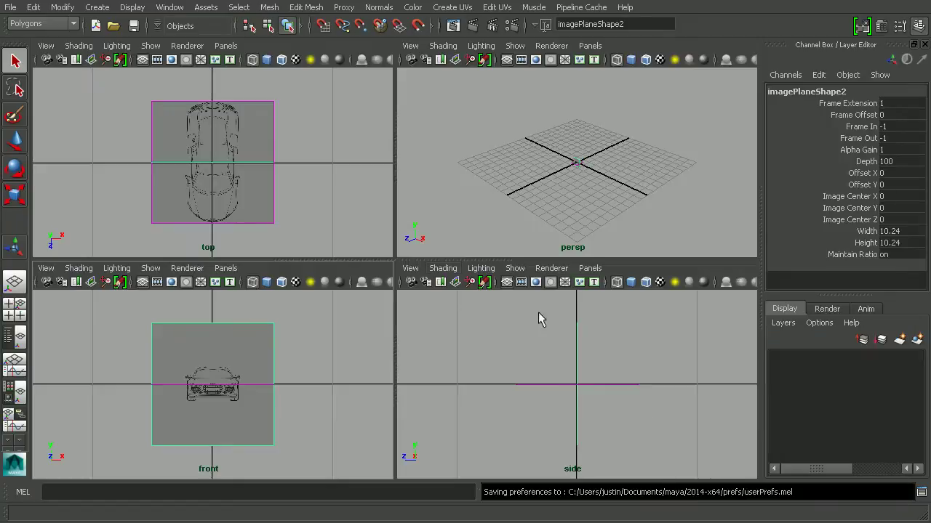
Step: Import audi_r8_side.jpg as an image plane in the side view
click(410, 268)
mouse_move(509, 508)
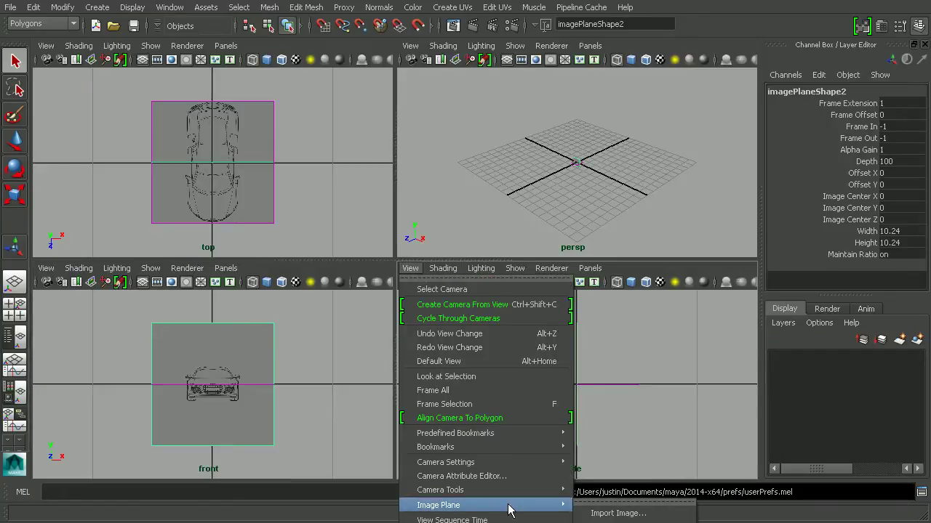
click(618, 513)
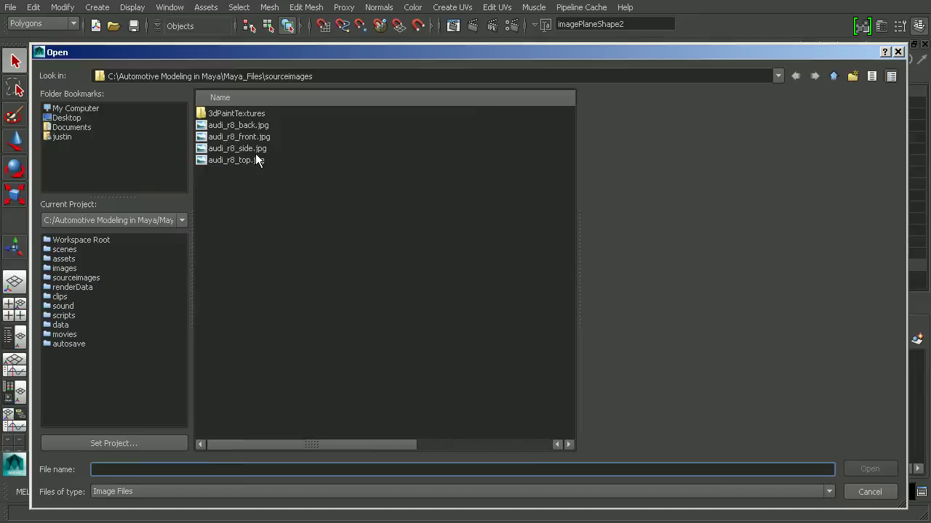
click(251, 148)
click(870, 468)
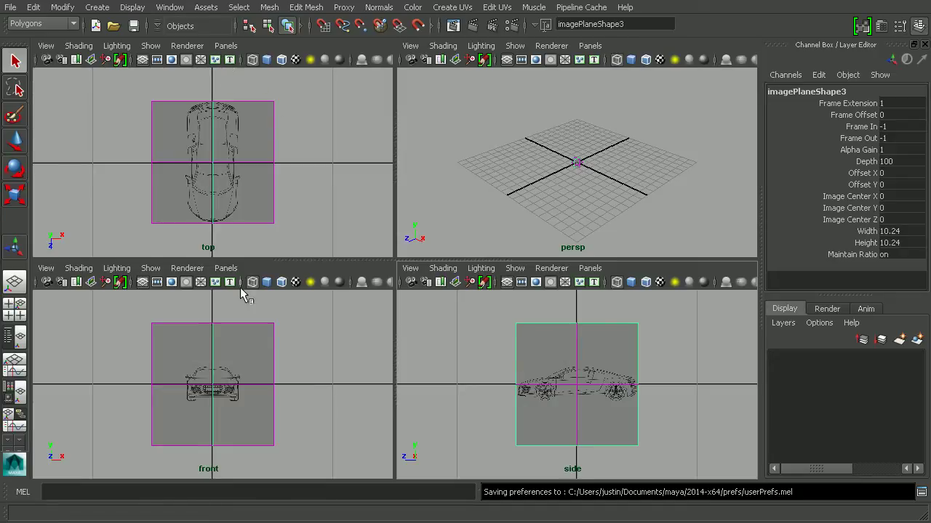
Step: Replace the front view with a new orthographic Back camera view
click(226, 268)
mouse_move(246, 287)
mouse_move(262, 311)
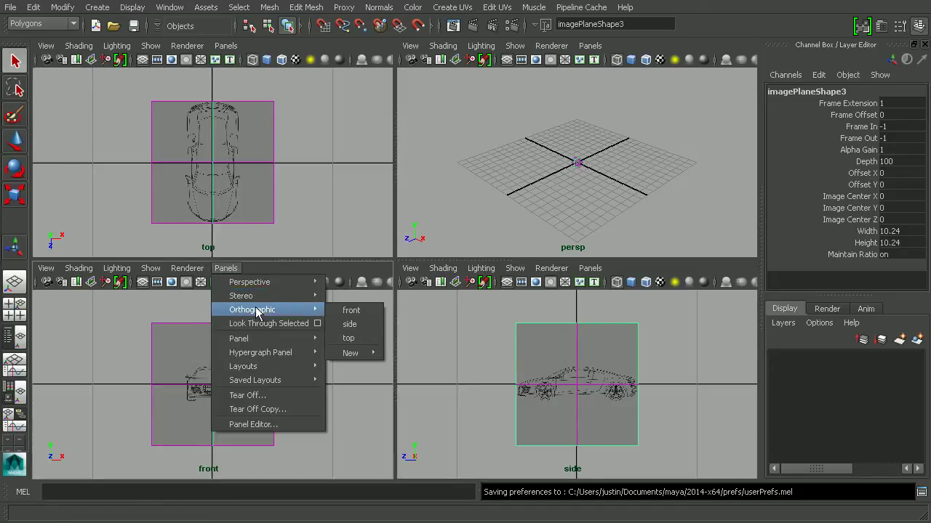
mouse_move(356, 355)
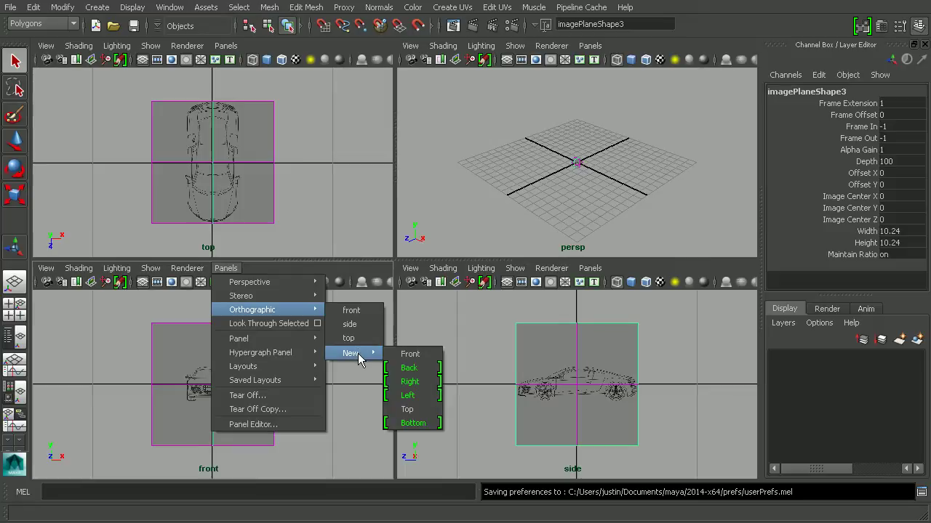
click(409, 368)
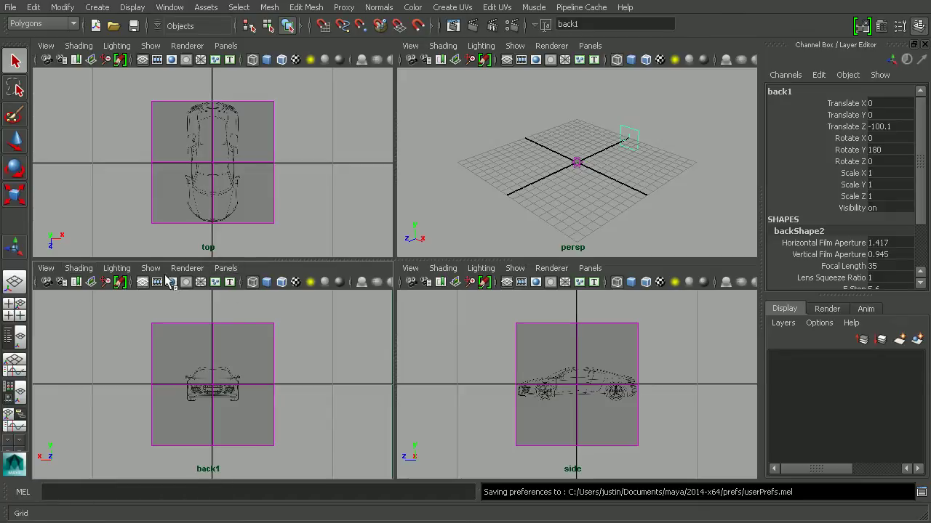
Step: Import audi_r8_back.jpg as an image plane in the new back view
click(46, 268)
mouse_move(145, 507)
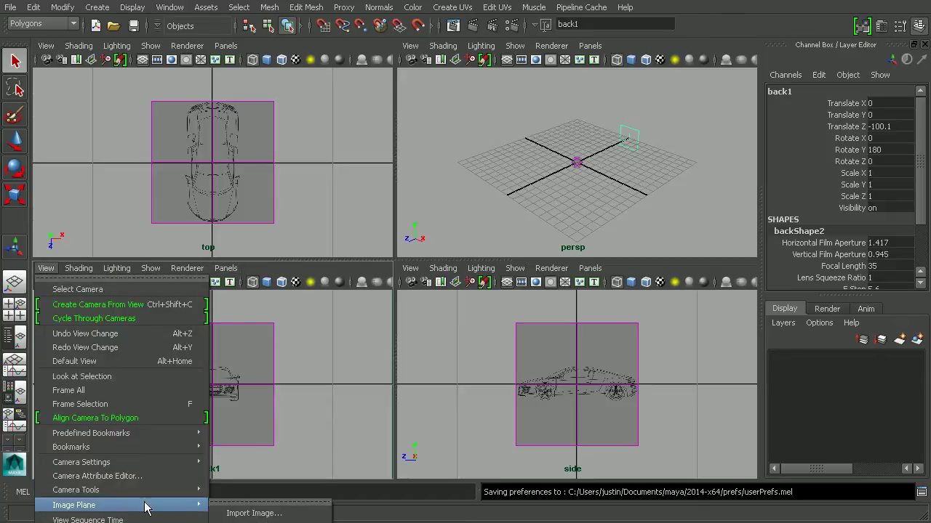
click(254, 513)
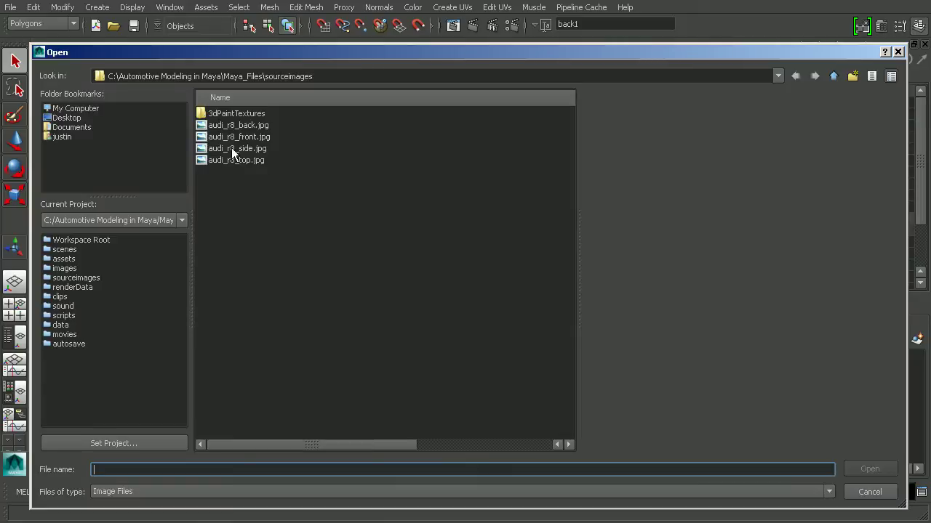
click(245, 124)
click(865, 467)
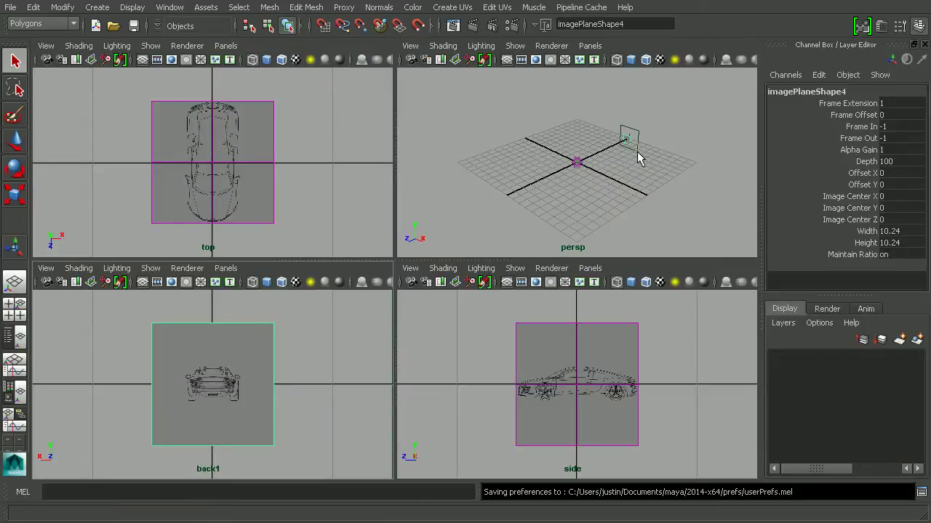
Step: Examine how the four image planes and the back camera are placed and scaled in the perspective and back views
alt+drag(637, 153, 567, 166)
alt+right_drag(567, 166, 734, 203)
alt+middle_drag(715, 172, 619, 182)
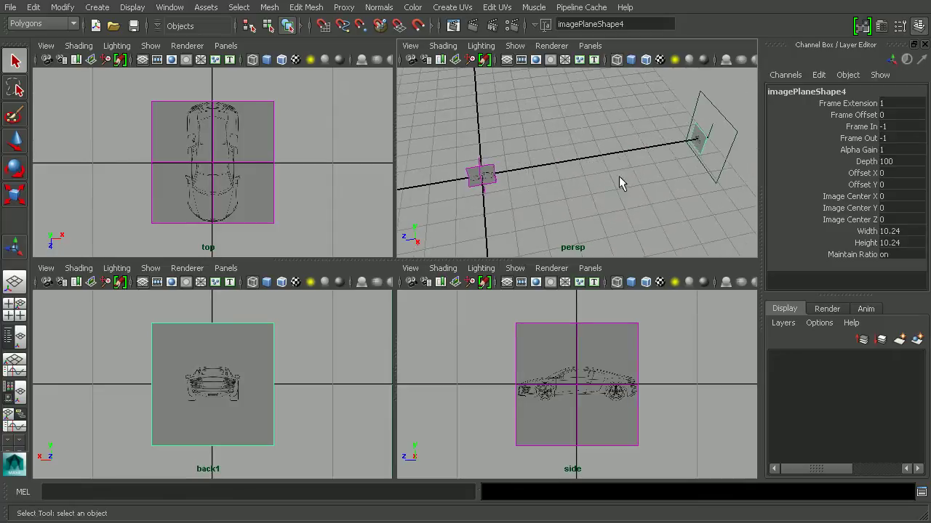
alt+drag(727, 174, 684, 163)
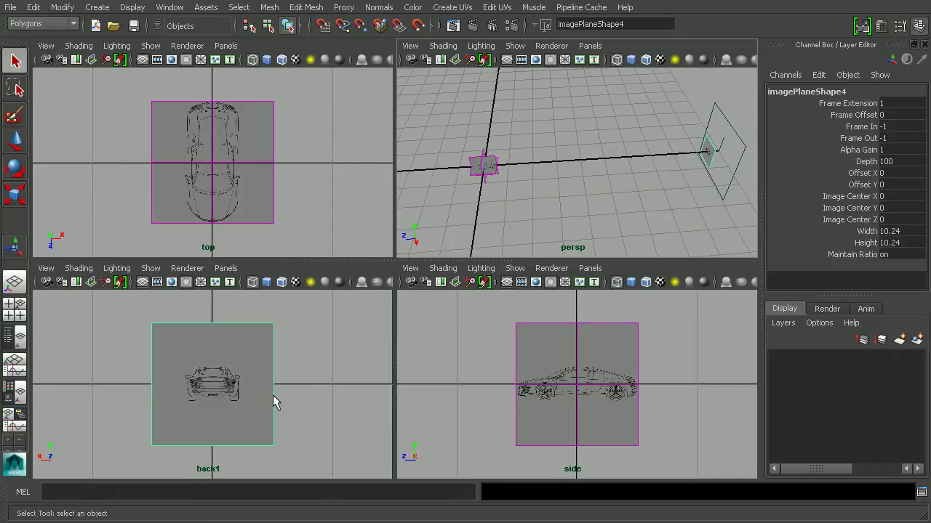
alt+drag(526, 206, 603, 166)
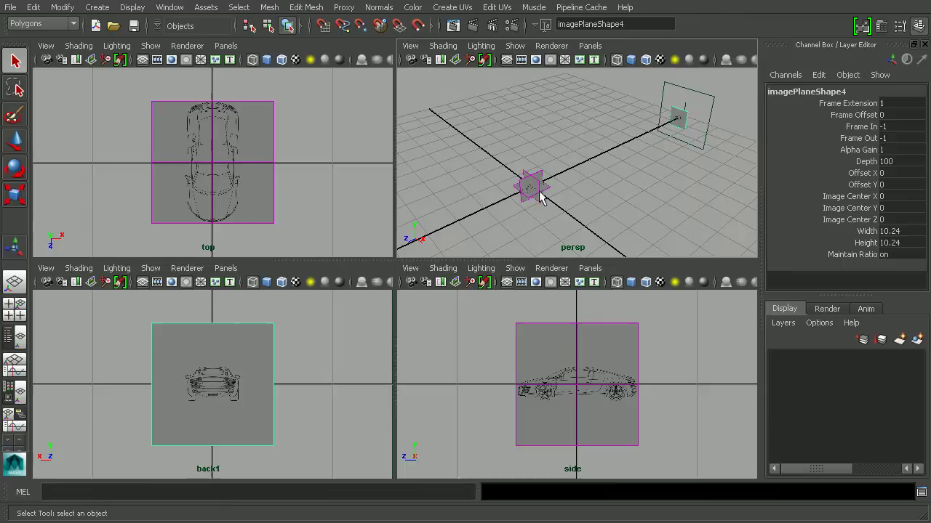
alt+middle_drag(508, 170, 558, 138)
alt+right_drag(558, 138, 633, 185)
alt+right_drag(569, 159, 673, 182)
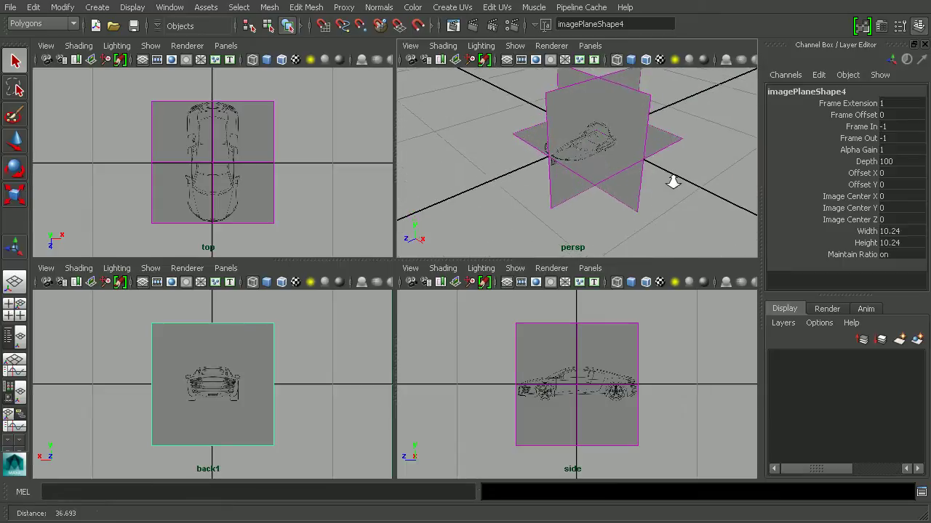
mouse_move(592, 150)
alt+mouse_down()
mouse_move(690, 133)
mouse_move(603, 145)
mouse_move(589, 156)
alt+mouse_up()
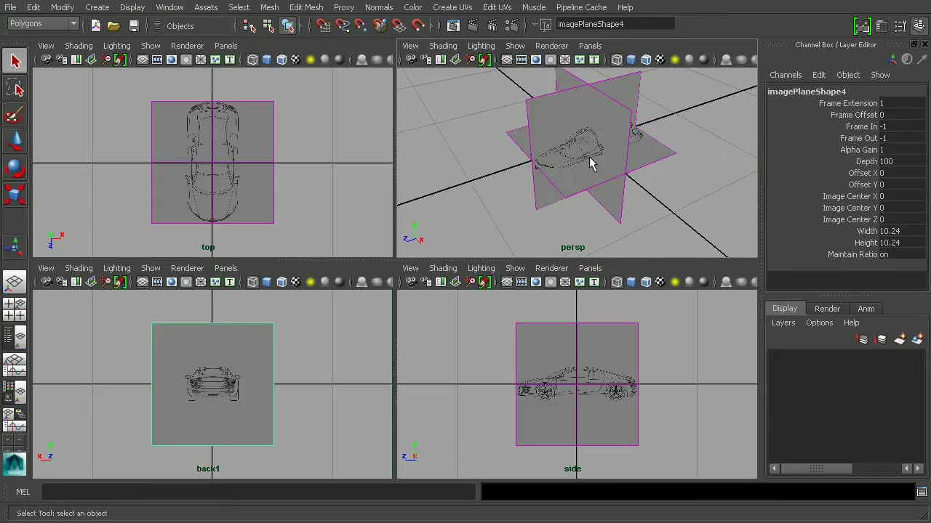
alt+right_drag(222, 369, 280, 363)
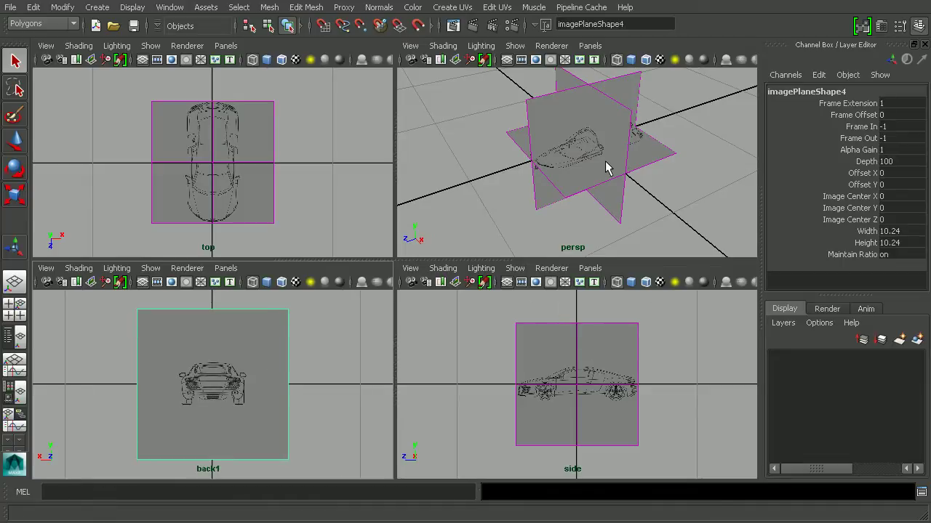
alt+drag(617, 161, 661, 147)
alt+middle_drag(644, 117, 648, 147)
alt+right_drag(690, 168, 665, 155)
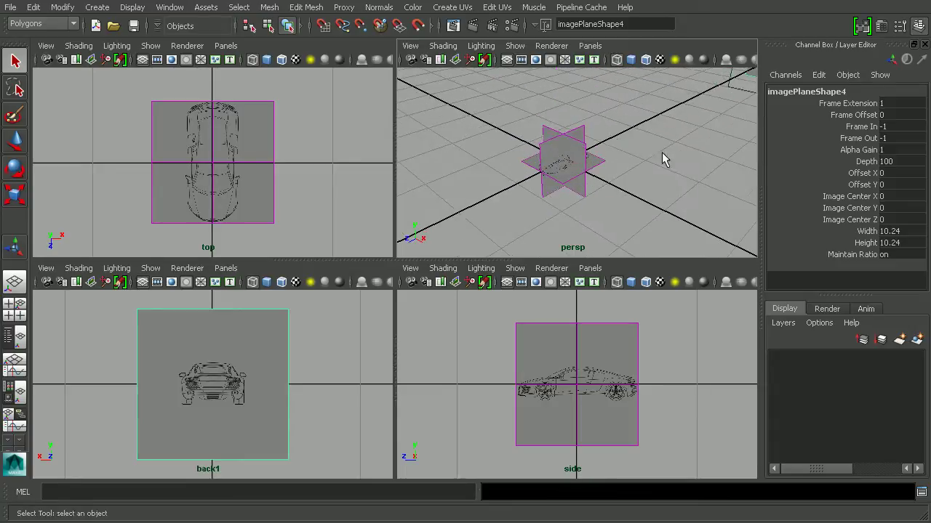
Step: Set the side image plane's width and height to 450 and frame it in the perspective view
click(579, 133)
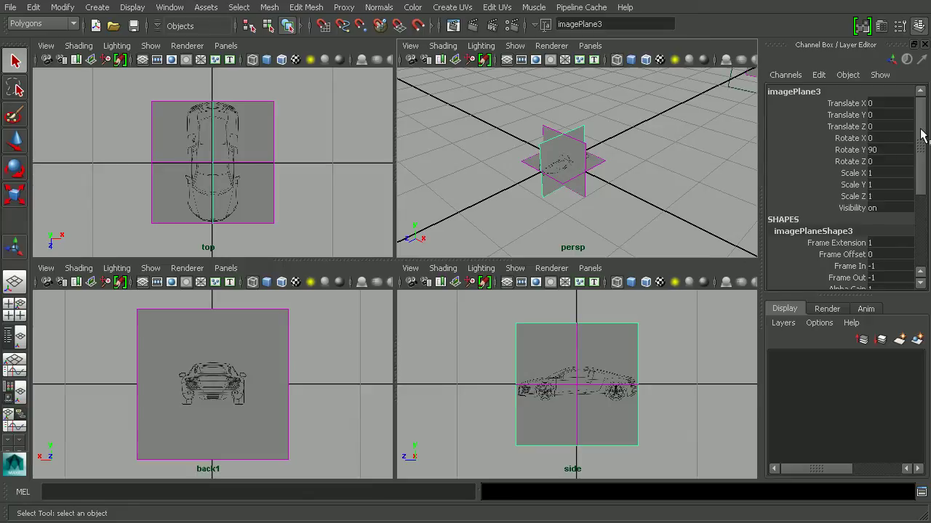
drag(920, 134, 920, 208)
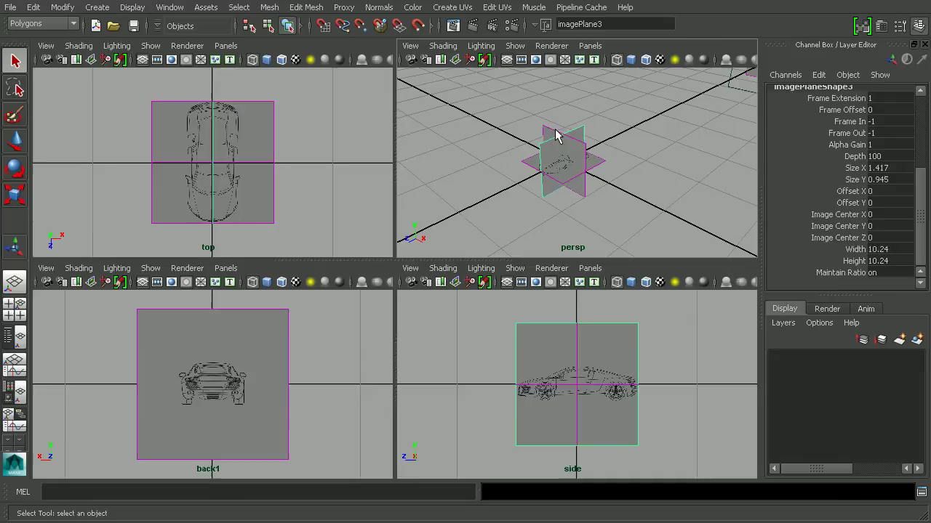
mouse_move(917, 224)
mouse_down()
mouse_move(878, 186)
mouse_move(922, 224)
mouse_up()
drag(895, 252, 894, 259)
text(450)
key(Return)
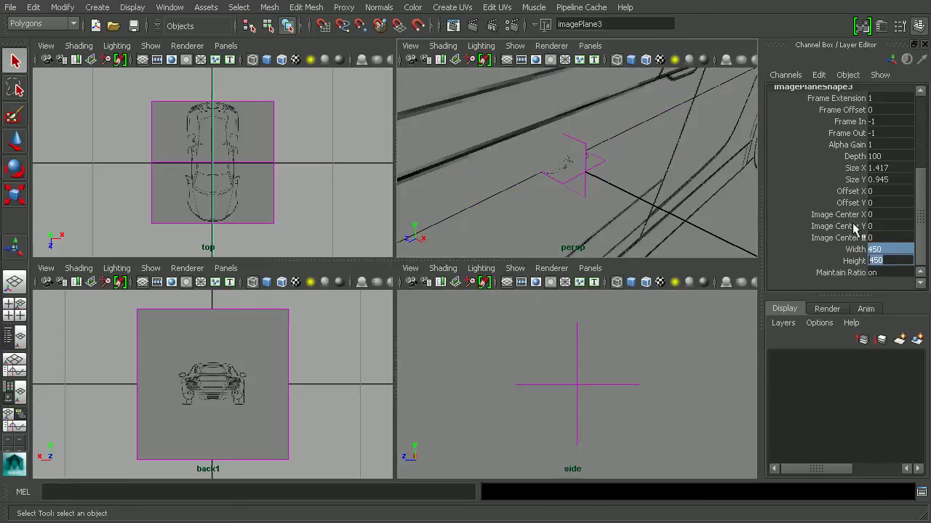
key(f)
alt+drag(550, 151, 593, 156)
Step: Set the top image plane's width and height to 450
click(249, 93)
click(274, 107)
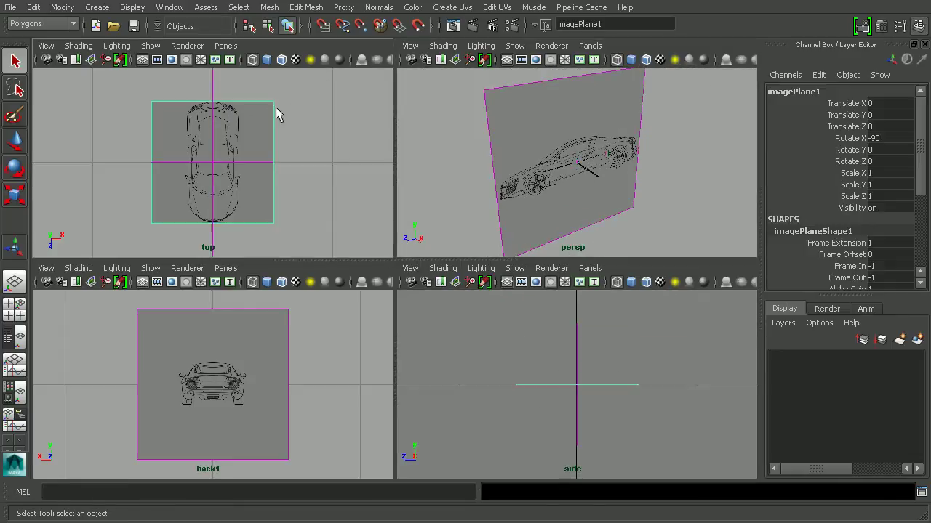
scroll(905, 271, down, 3)
click(893, 265)
drag(892, 266, 892, 275)
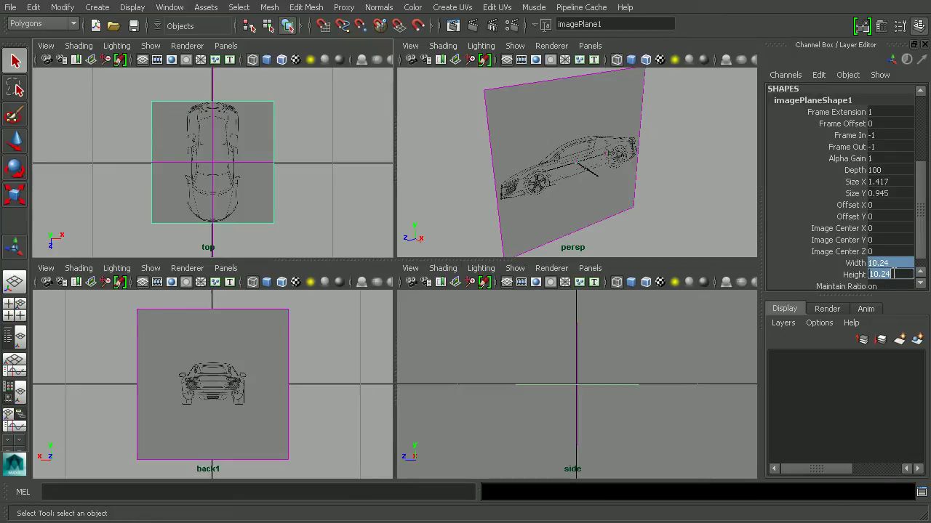
text(450)
key(Return)
Step: Set the back image plane's width and height to 450
click(269, 319)
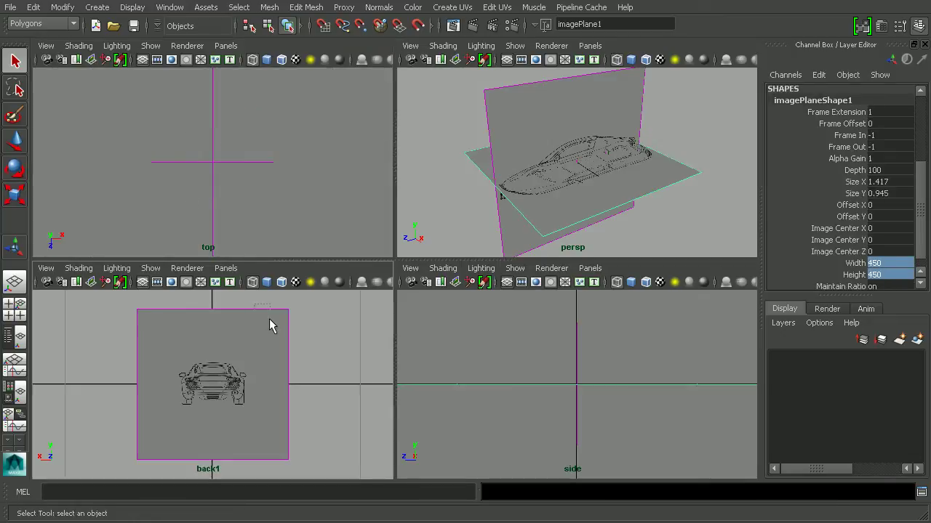
click(893, 263)
drag(886, 274, 886, 267)
text(450)
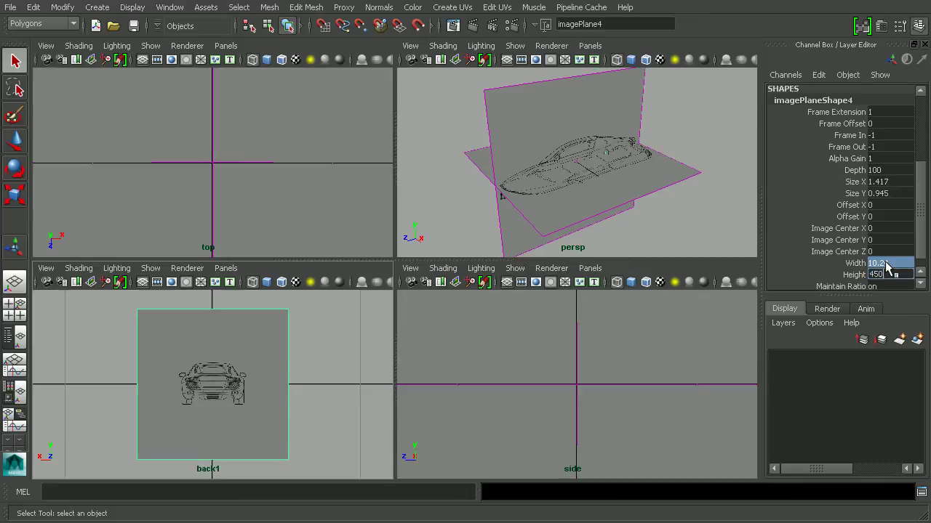
key(Return)
Step: Switch the back view panel to the existing front orthographic camera so the car's front blueprint is displayed
alt+drag(653, 190, 671, 199)
alt+right_drag(671, 199, 554, 186)
alt+drag(554, 186, 513, 175)
scroll(214, 327, down, 10)
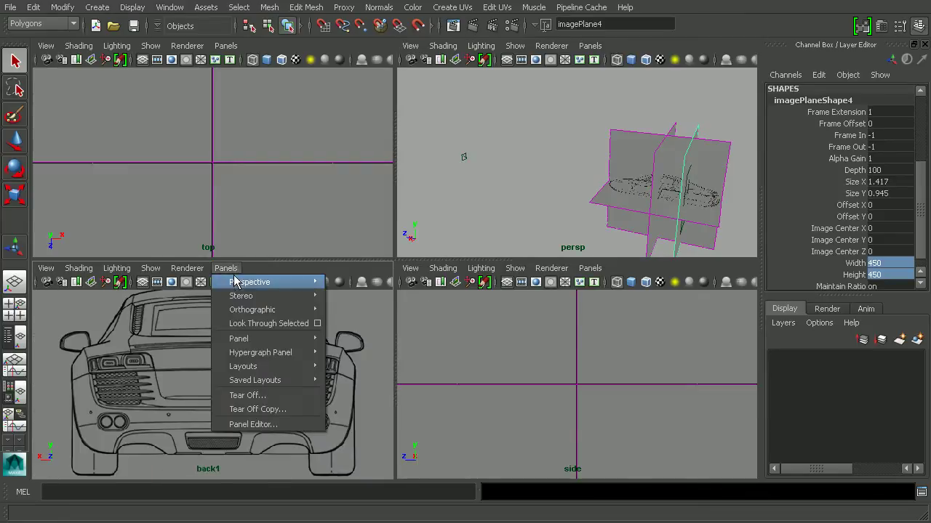
mouse_move(255, 309)
click(344, 324)
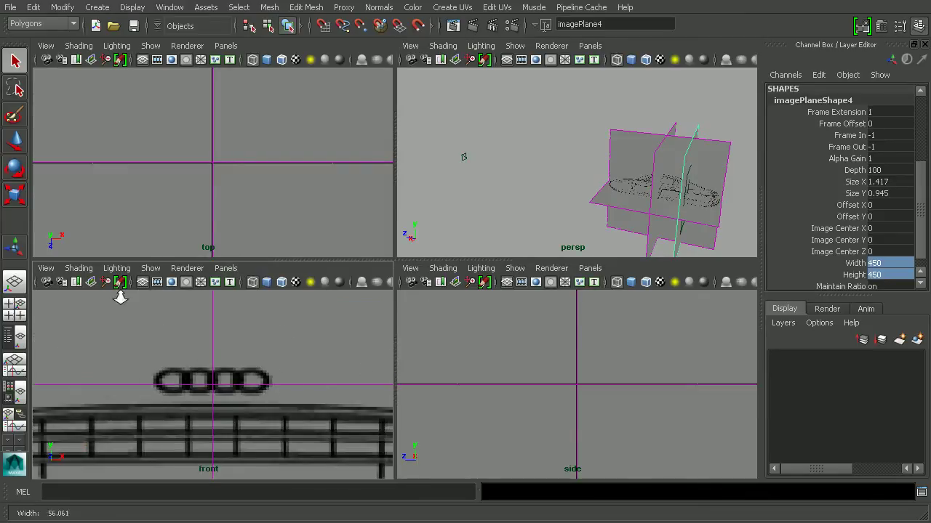
scroll(215, 342, down, 5)
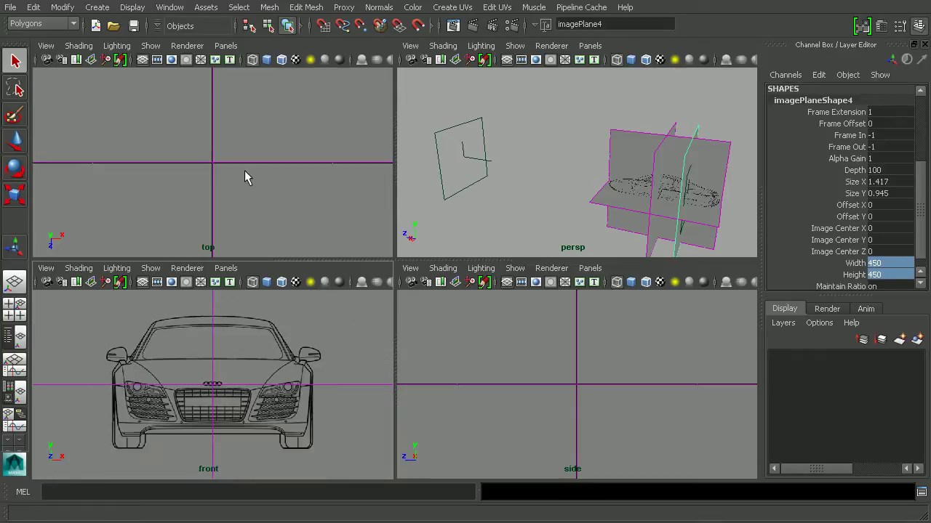
alt+drag(546, 202, 547, 223)
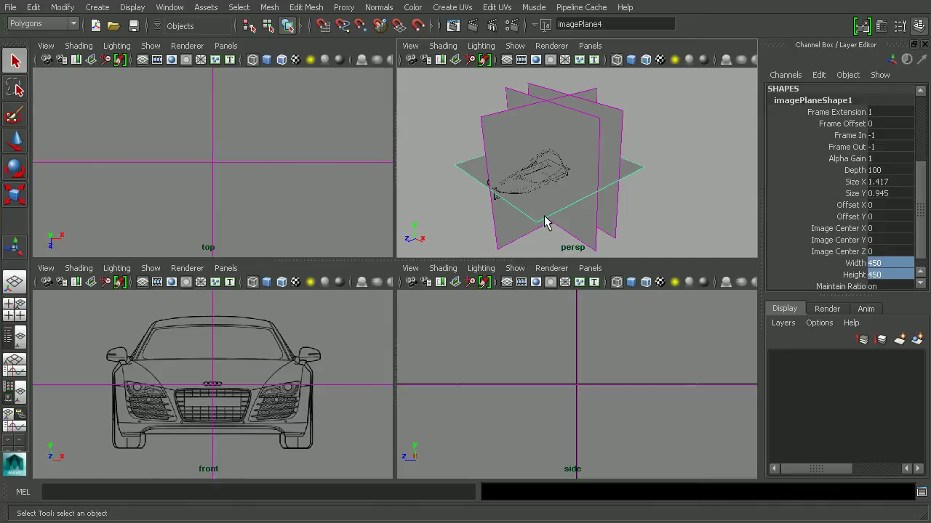
Step: Lower the top image plane below the other planes by setting its Image Center Y to about -230.4
alt+right_drag(272, 174, 197, 172)
alt+middle_drag(197, 173, 211, 155)
alt+right_drag(211, 155, 164, 149)
scroll(218, 173, down, 4)
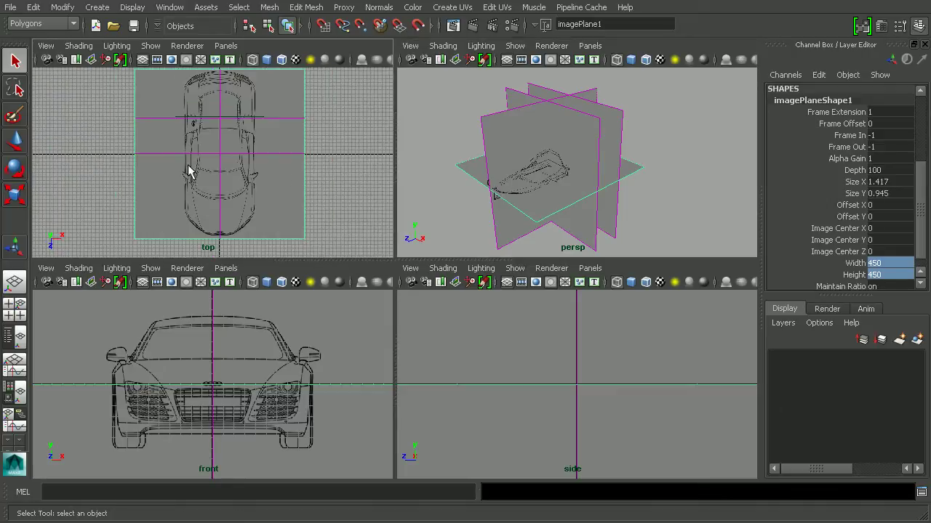
click(837, 241)
middle_drag(710, 182, 533, 211)
alt+right_drag(178, 153, 265, 149)
alt+drag(604, 193, 507, 146)
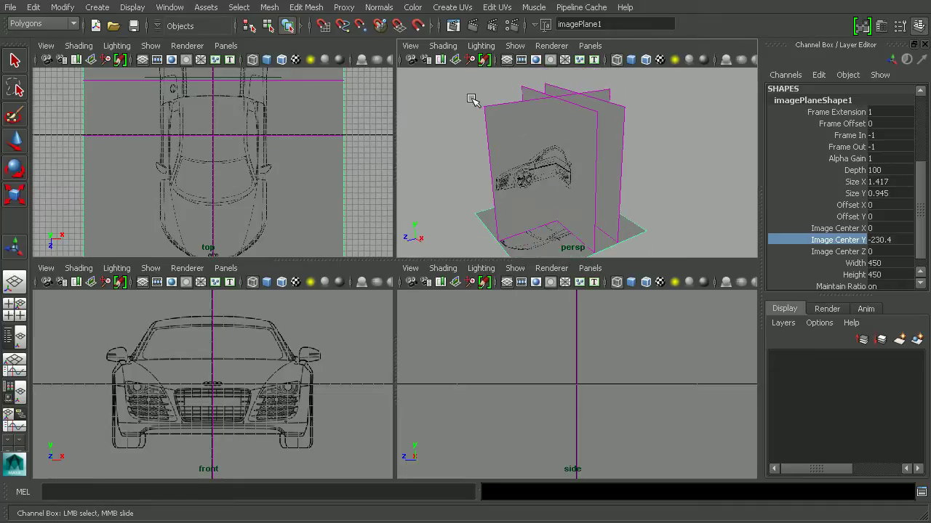
Step: Shift the side image plane away from the scene centre by setting its Image Center X to -250
drag(471, 99, 489, 114)
alt+drag(533, 137, 568, 251)
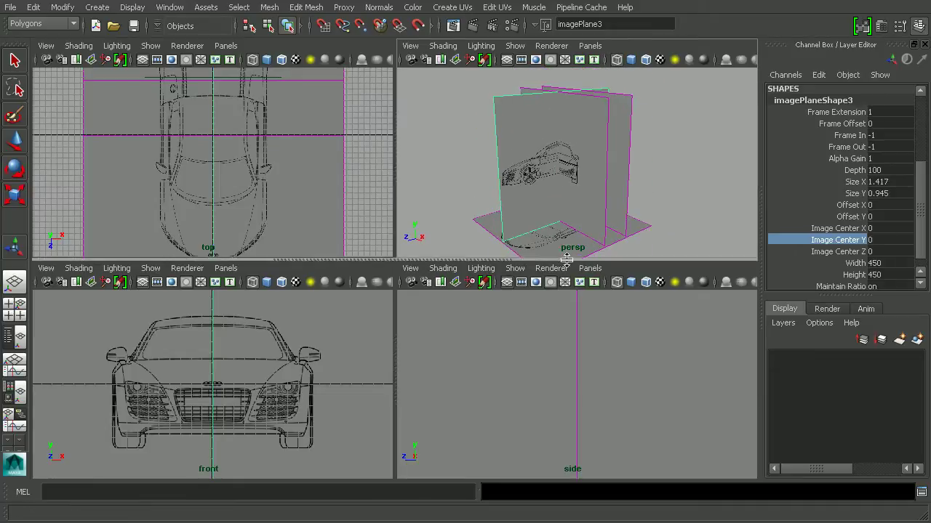
mouse_move(623, 181)
alt+mouse_down()
mouse_move(719, 189)
mouse_move(673, 158)
mouse_move(688, 182)
mouse_move(623, 178)
mouse_move(630, 197)
alt+mouse_up()
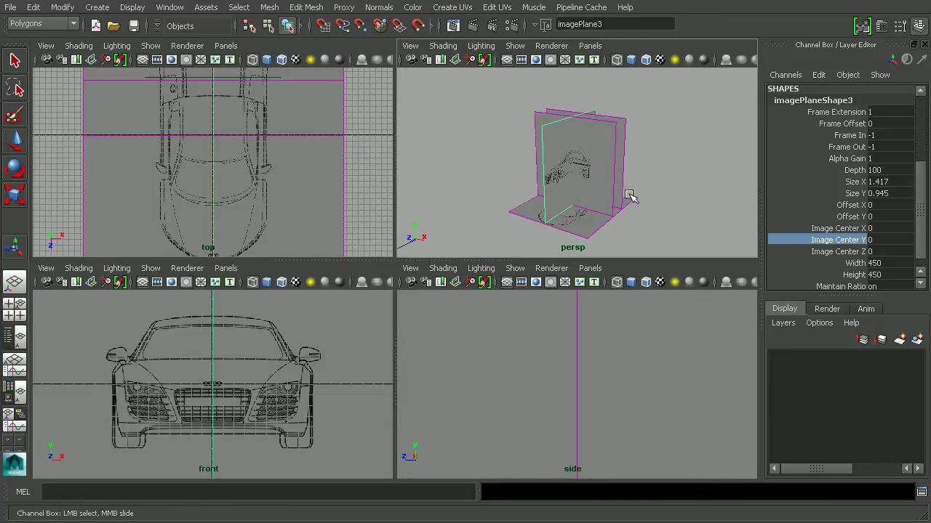
click(846, 229)
middle_drag(709, 181, 698, 223)
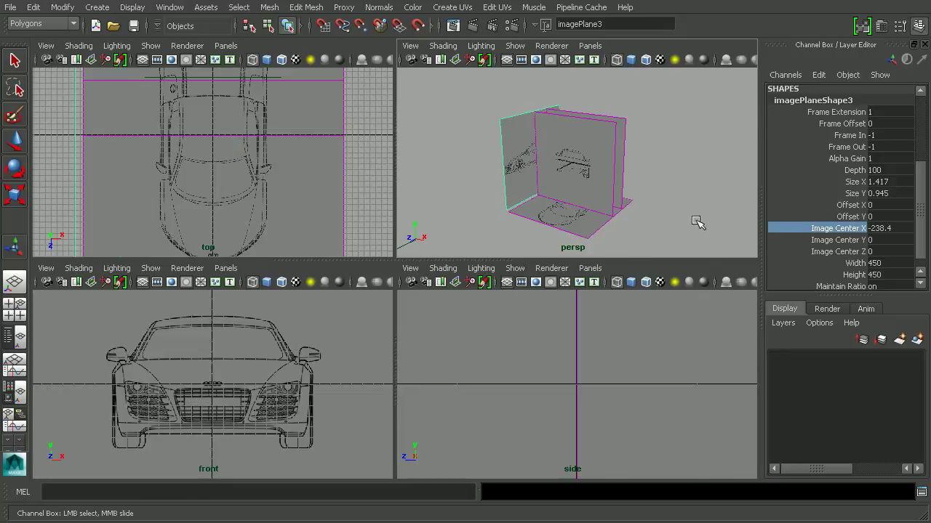
click(899, 227)
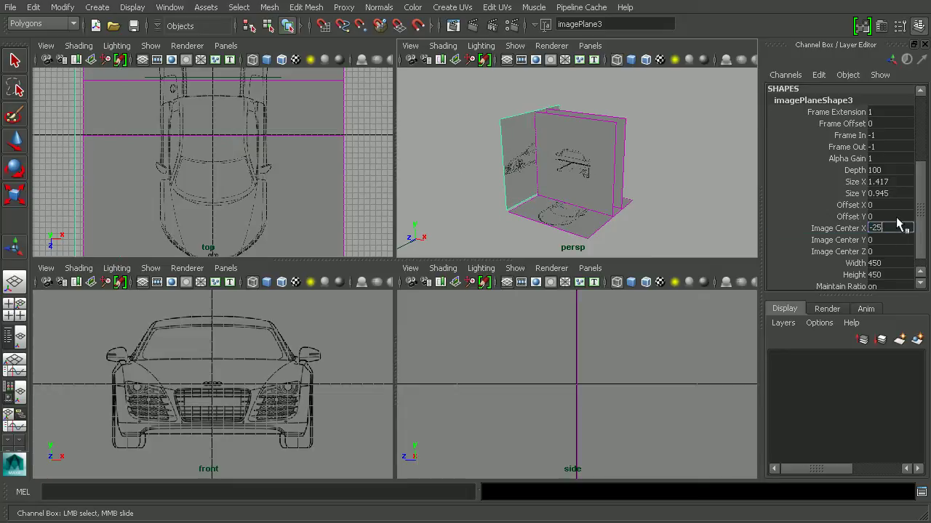
alt+drag(618, 182, 535, 145)
alt+middle_drag(536, 146, 640, 171)
alt+drag(640, 170, 645, 152)
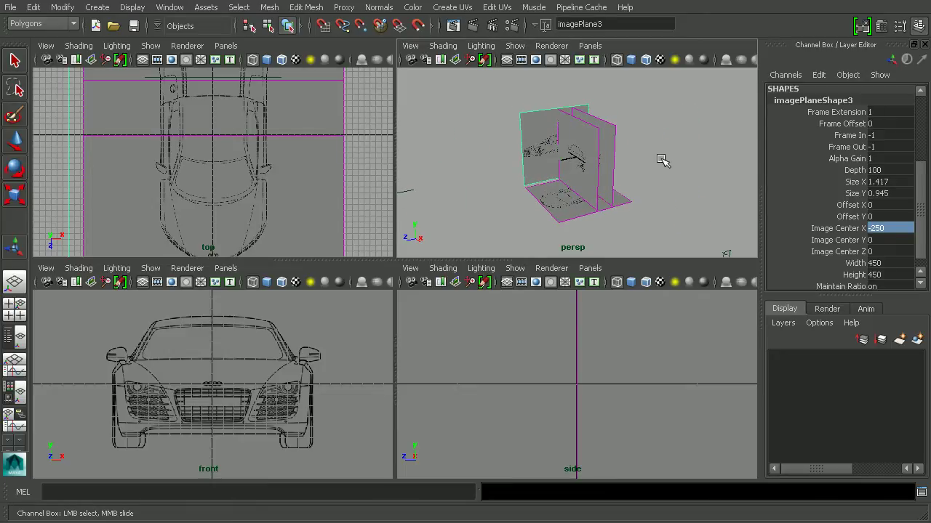
Step: Locate the back camera among the image planes and move it outward along the Z axis, clear of them
alt+drag(663, 161, 617, 157)
alt+right_drag(617, 158, 679, 172)
alt+drag(679, 172, 640, 166)
alt+right_drag(640, 166, 542, 153)
click(530, 167)
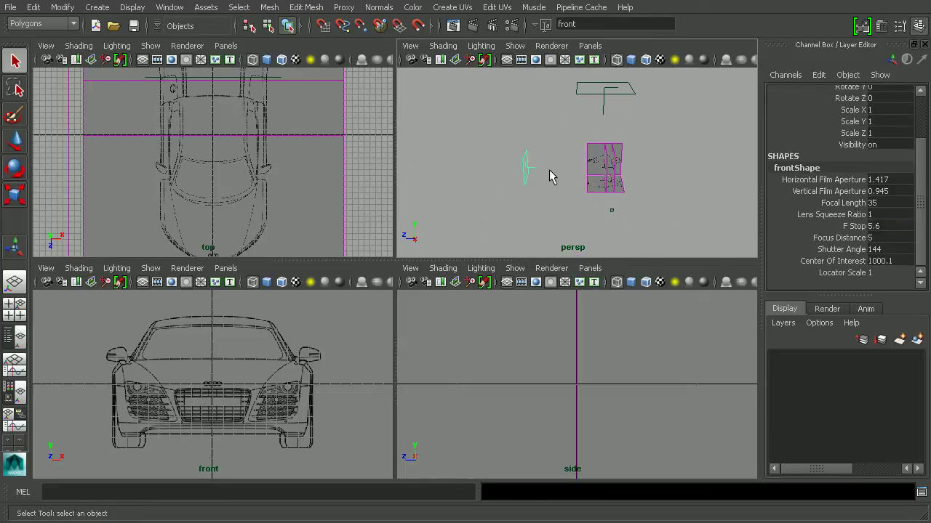
alt+right_drag(549, 187, 558, 186)
alt+middle_drag(609, 175, 544, 173)
alt+right_drag(544, 173, 652, 197)
click(539, 177)
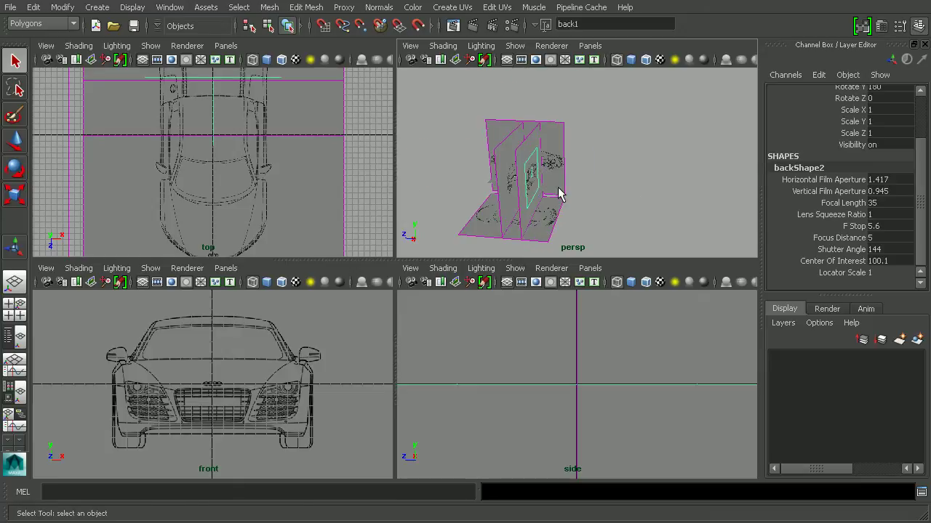
key(w)
alt+drag(550, 183, 591, 175)
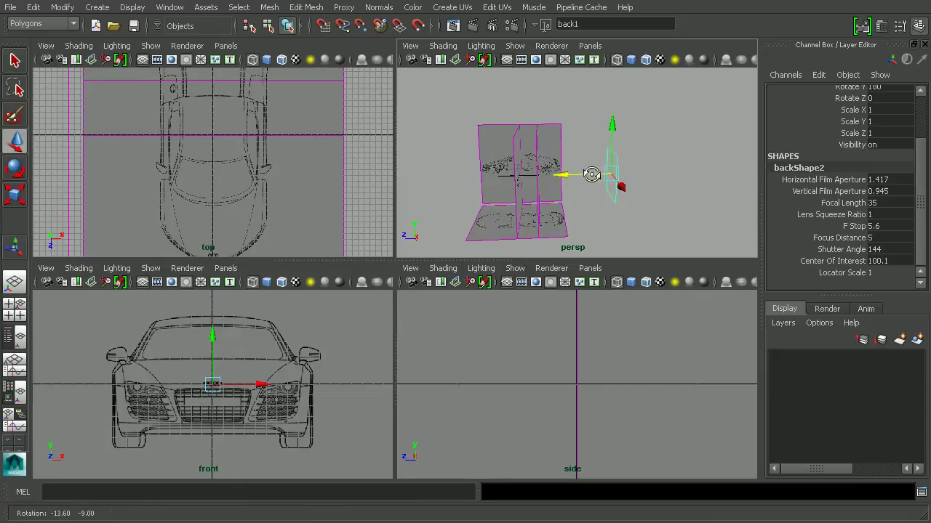
alt+middle_drag(554, 176, 570, 175)
Step: Push the front image plane away from the scene centre to an Image Center Z of about -303.5
alt+right_drag(285, 349, 211, 376)
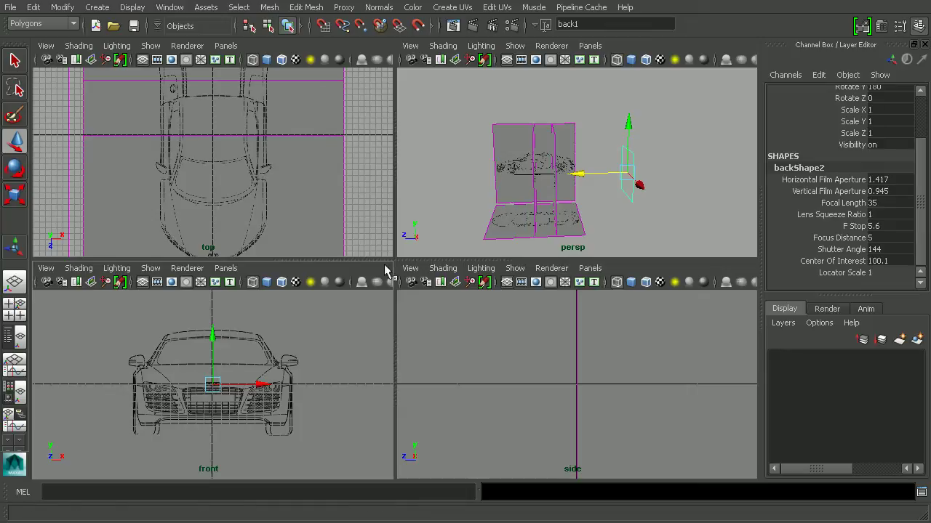
mouse_move(500, 204)
alt+mouse_down()
mouse_move(548, 181)
mouse_move(600, 202)
mouse_move(557, 210)
mouse_move(486, 204)
alt+mouse_up()
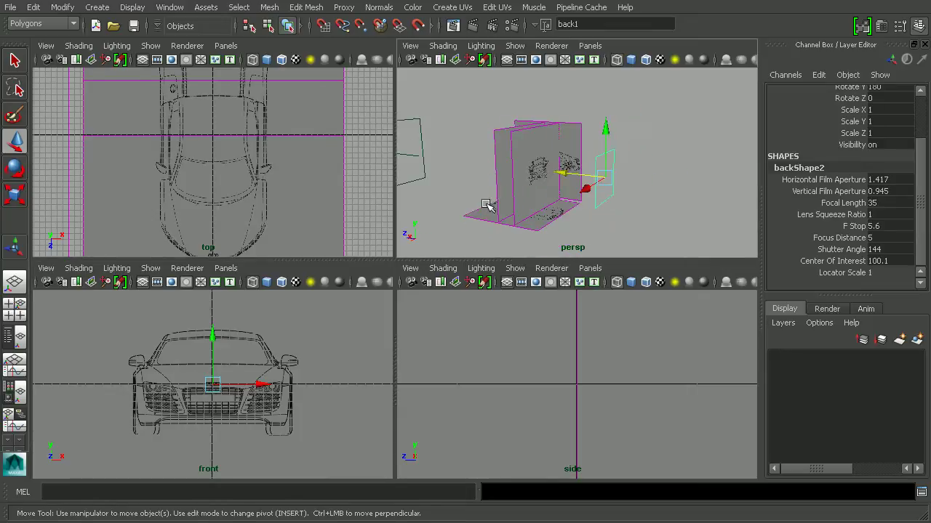
alt+middle_drag(485, 203, 537, 203)
alt+right_drag(586, 207, 647, 216)
alt+drag(610, 212, 641, 205)
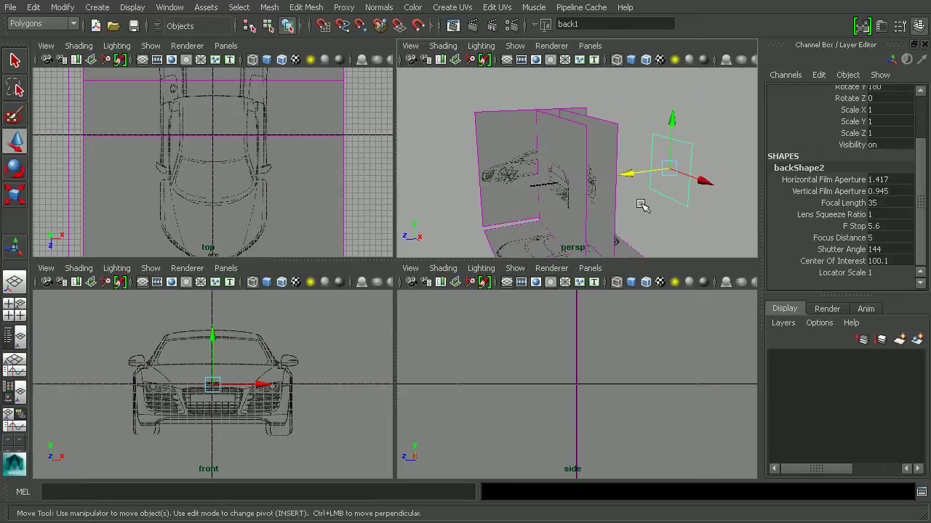
click(585, 126)
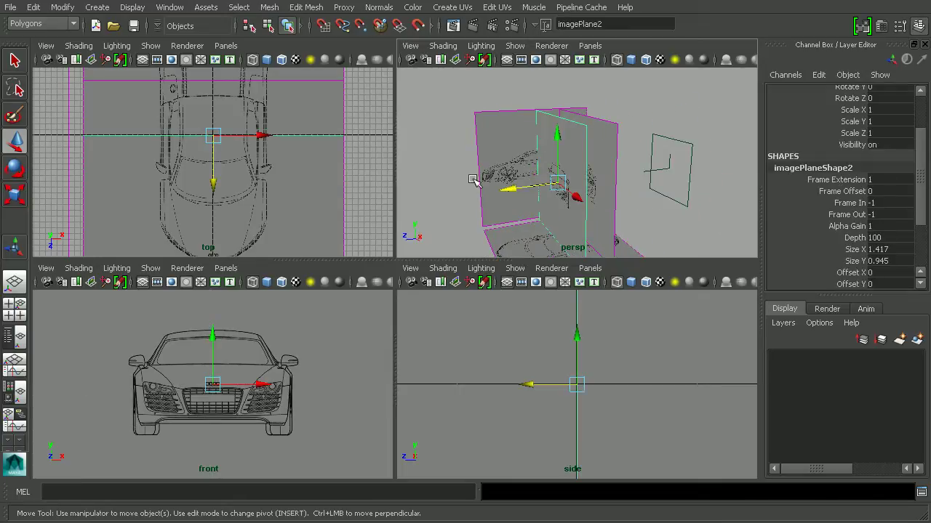
drag(919, 187, 919, 244)
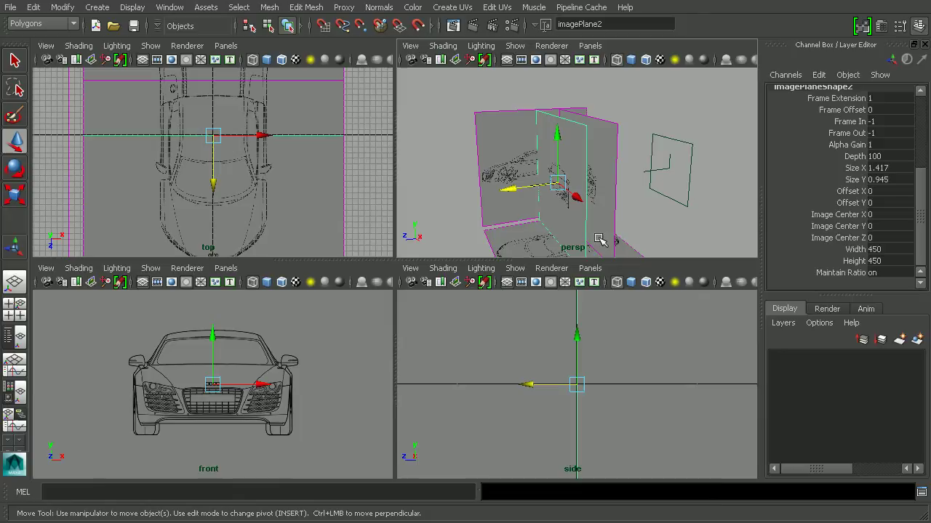
click(829, 239)
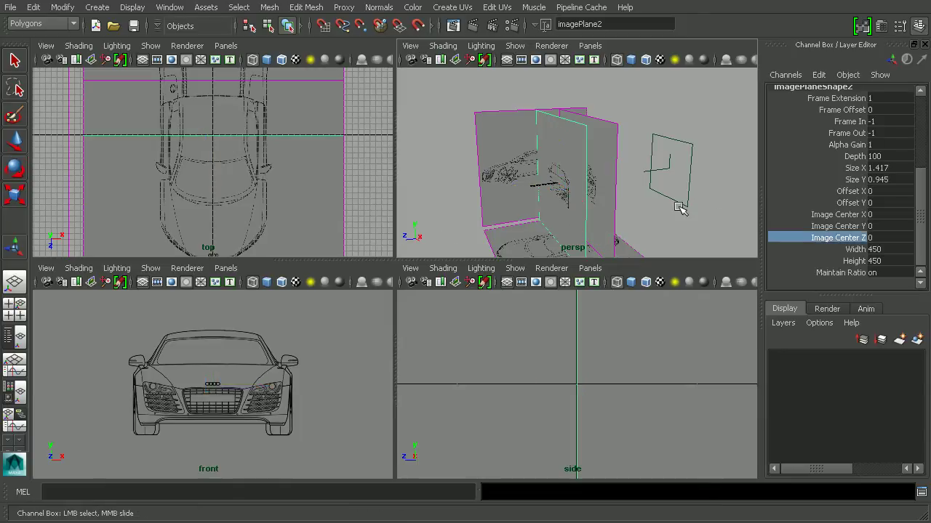
middle_drag(679, 203, 617, 207)
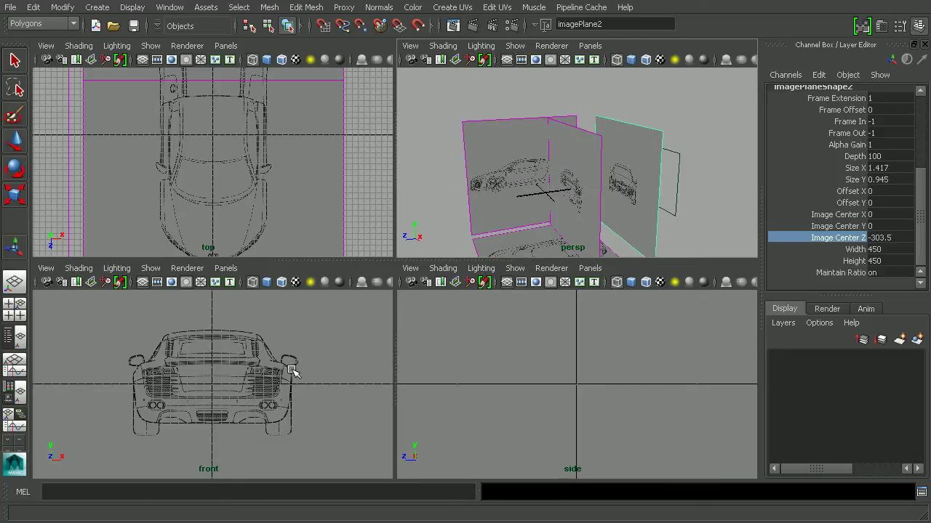
middle_drag(477, 300, 541, 194)
Step: Move the back image plane to the opposite end of the scene, to an Image Center Z of about 536.8
alt+drag(542, 193, 648, 182)
click(596, 125)
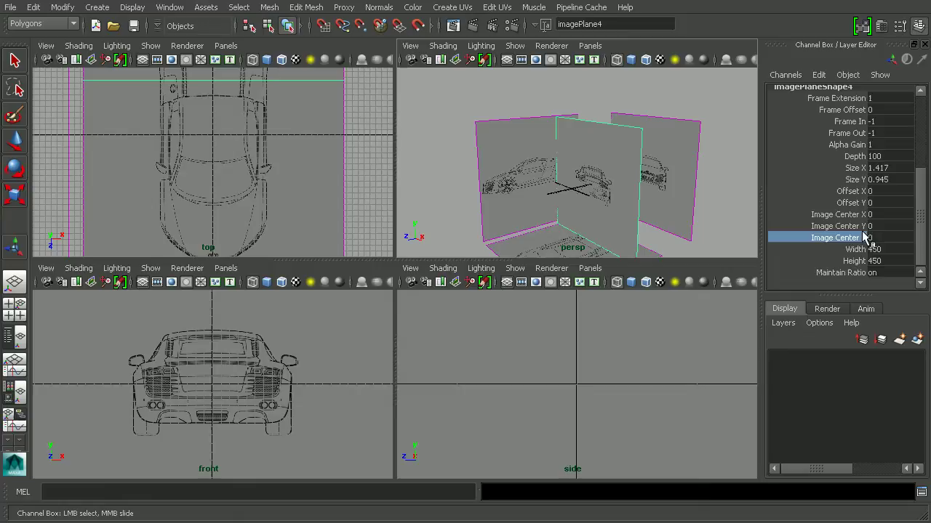
middle_drag(647, 161, 369, 160)
alt+drag(640, 179, 560, 182)
alt+middle_drag(616, 198, 640, 167)
middle_drag(651, 169, 244, 169)
middle_drag(780, 179, 712, 101)
Step: Push the front image plane farther from the scene centre, to an Image Center Z of about -435.4
click(682, 109)
middle_drag(633, 136, 423, 145)
middle_drag(603, 150, 490, 149)
Step: Move the back camera along the Z axis so it sits just inside the front image plane
alt+drag(594, 170, 706, 195)
click(701, 169)
key(w)
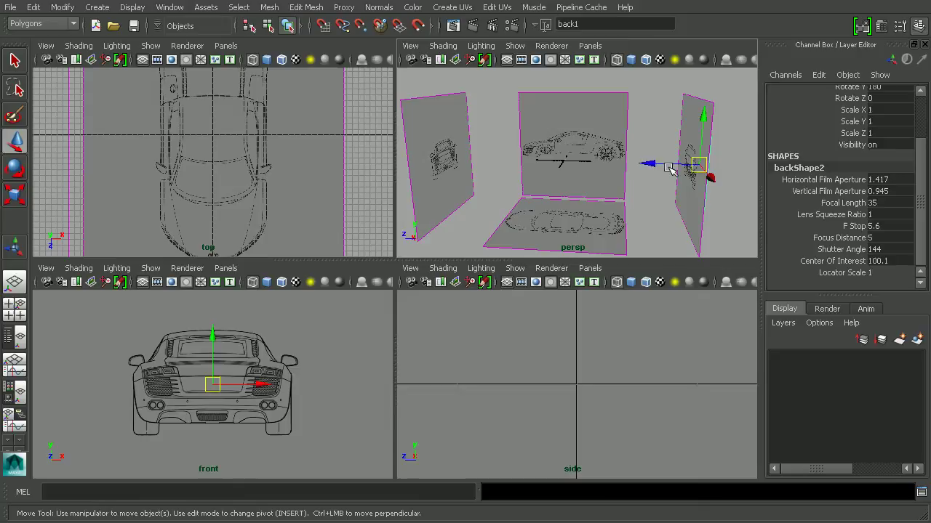
drag(670, 170, 568, 174)
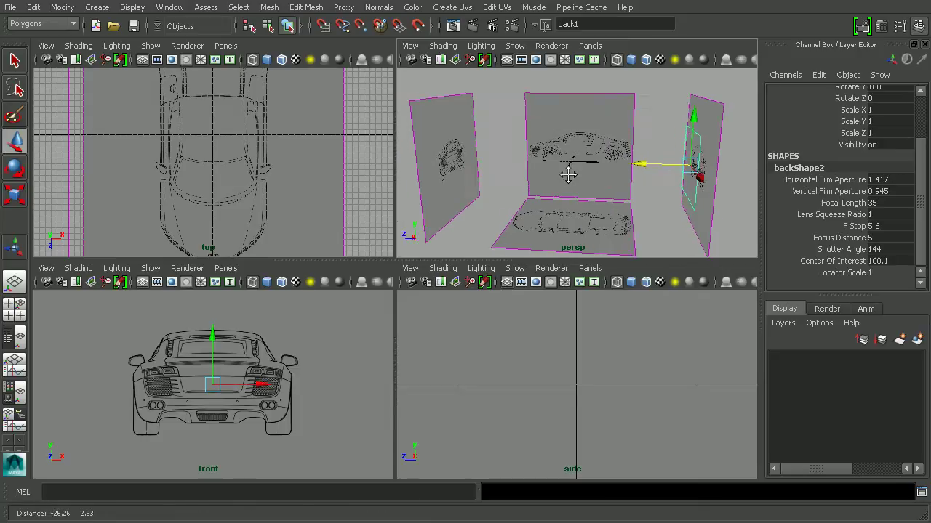
Step: Move the front camera inward along the Z axis until it sits just inside the back image plane
alt+middle_drag(568, 175, 678, 182)
click(439, 161)
alt+middle_drag(398, 159, 463, 166)
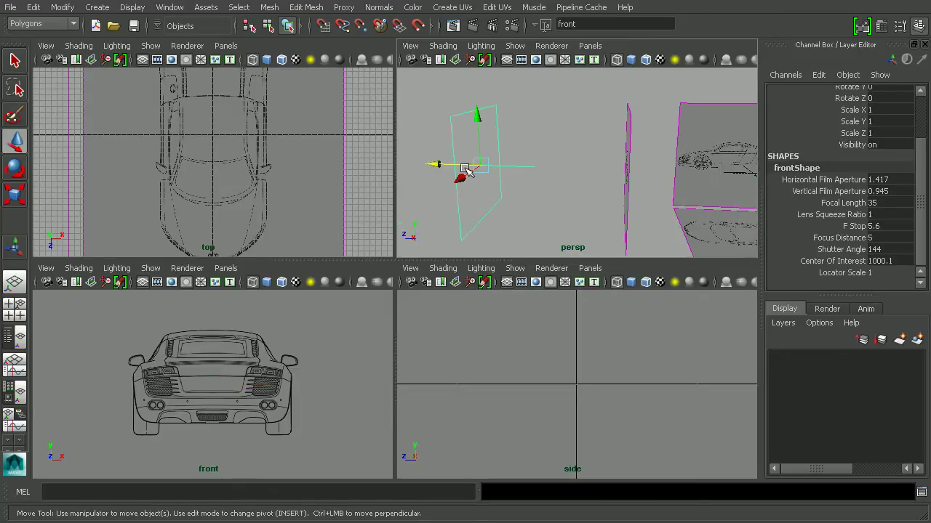
drag(446, 166, 599, 178)
alt+middle_drag(659, 184, 594, 182)
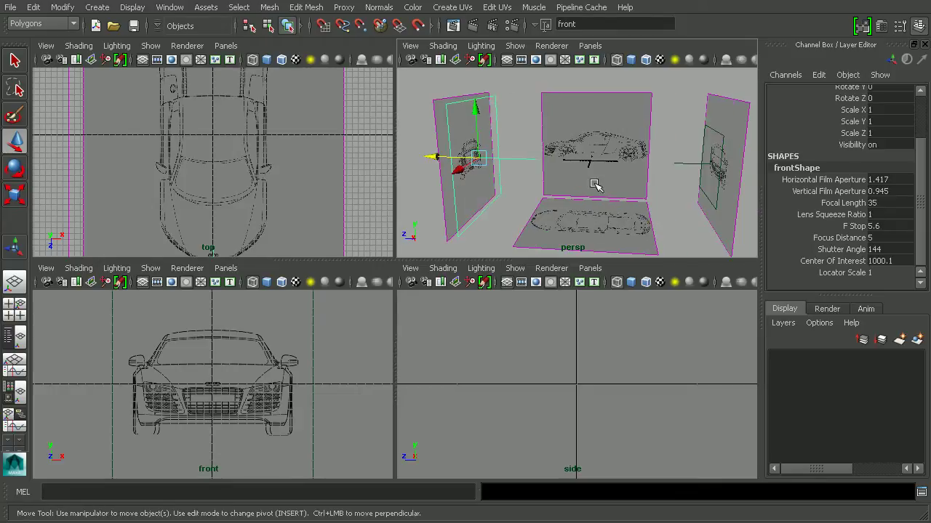
alt+drag(594, 182, 619, 181)
alt+right_drag(619, 181, 548, 220)
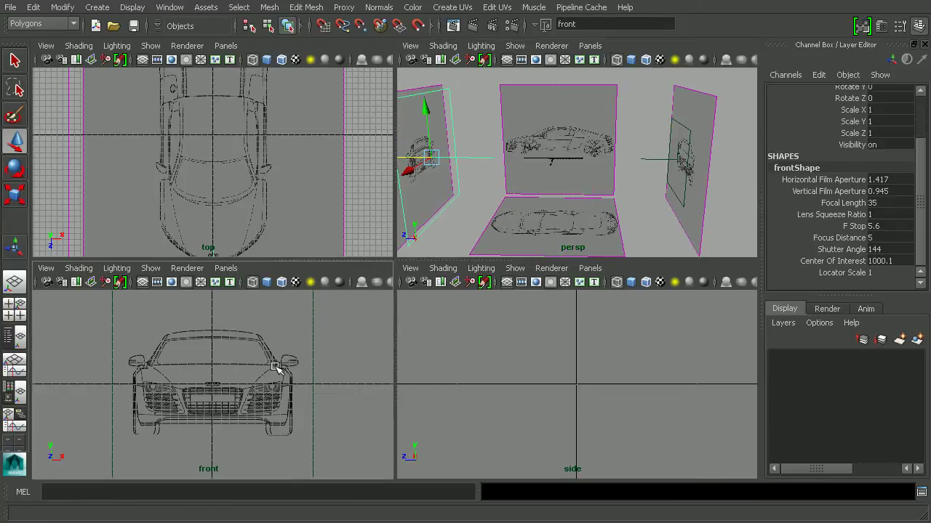
Step: Switch the front view panel to the back1 orthographic camera and frame the car's rear blueprint
alt+right_drag(256, 375, 363, 388)
click(226, 268)
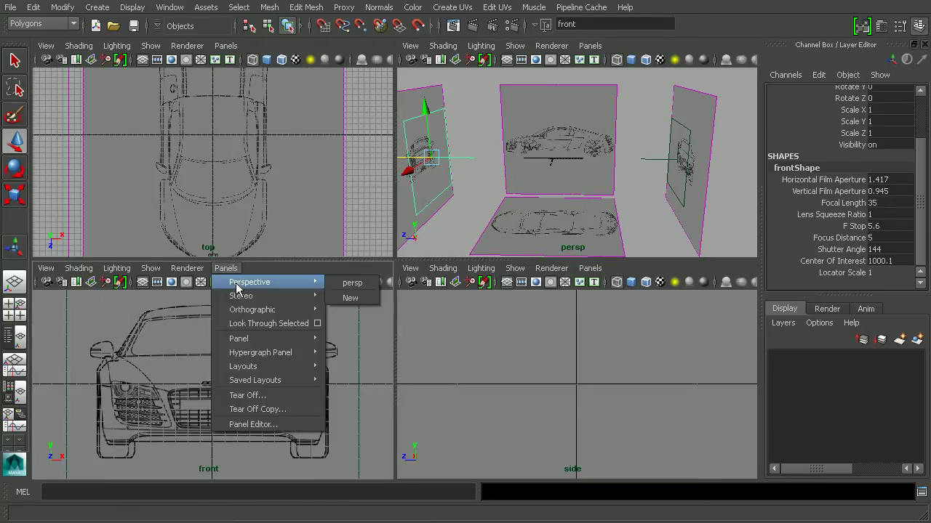
mouse_move(245, 304)
click(353, 308)
alt+right_drag(330, 321, 194, 352)
Step: Frame the full side blueprint of the car in the side view and examine its position
alt+right_drag(624, 348, 524, 357)
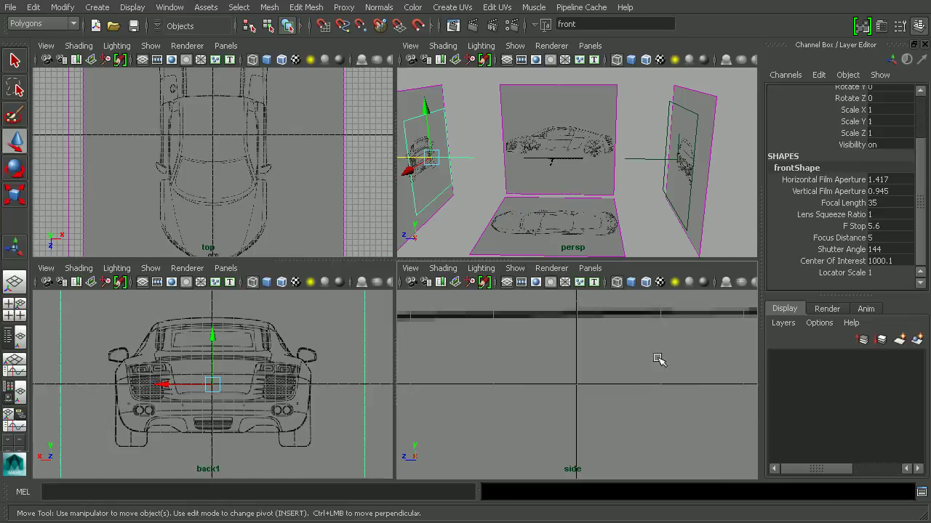
alt+right_drag(658, 358, 316, 315)
alt+right_drag(545, 373, 451, 380)
alt+middle_drag(451, 380, 515, 335)
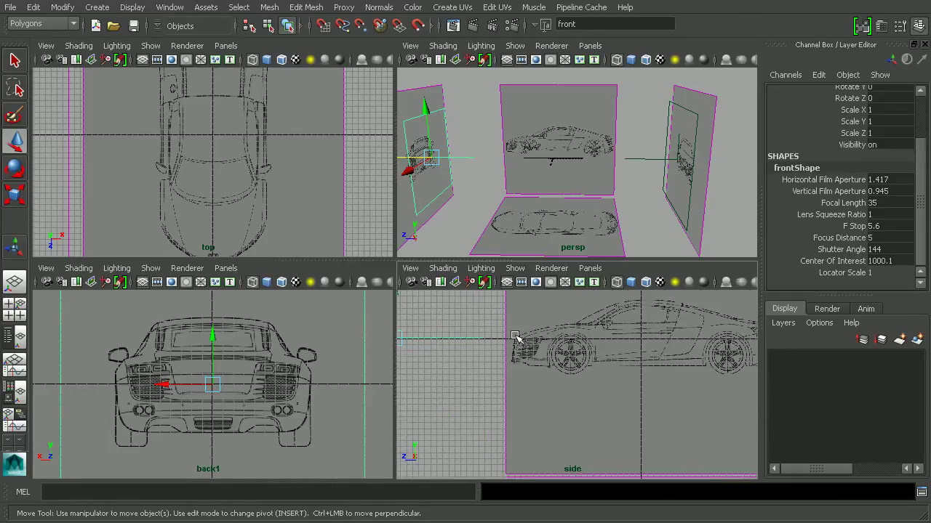
scroll(555, 336, up, 3)
scroll(555, 391, up, 3)
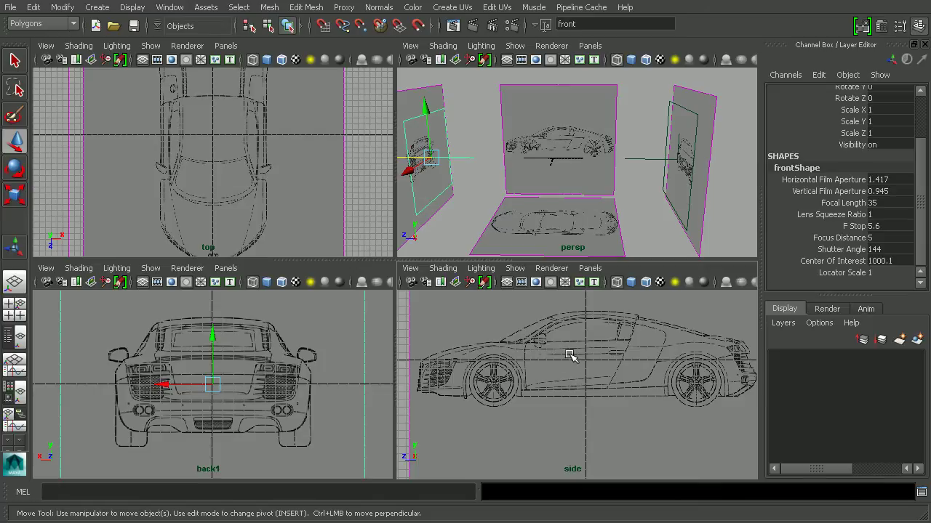
scroll(523, 354, down, 3)
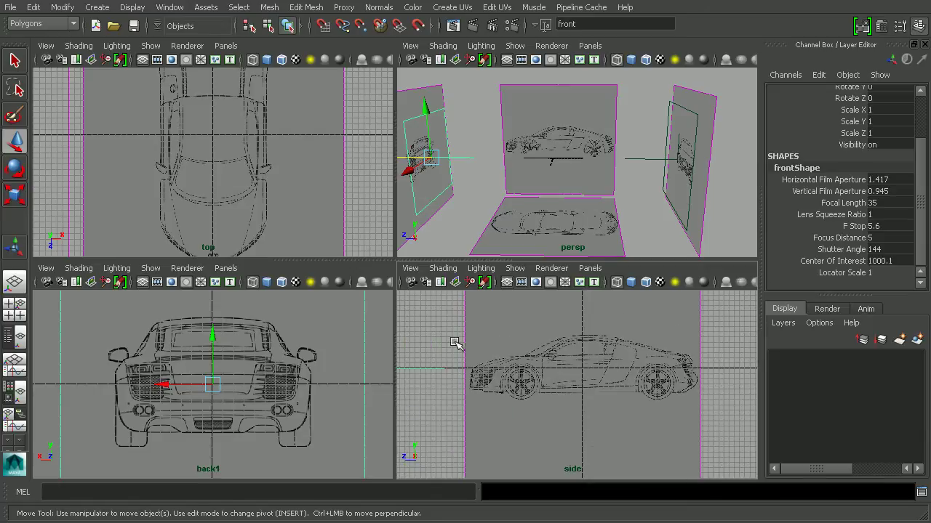
Step: Set the side image plane's Image Center Y to 60 and check the wheels against the ground line
click(467, 351)
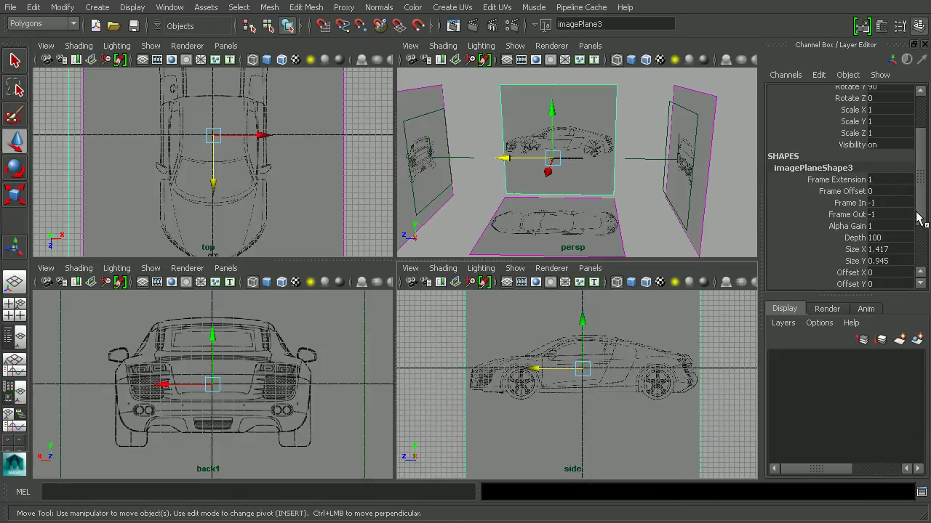
drag(917, 218, 870, 243)
click(836, 226)
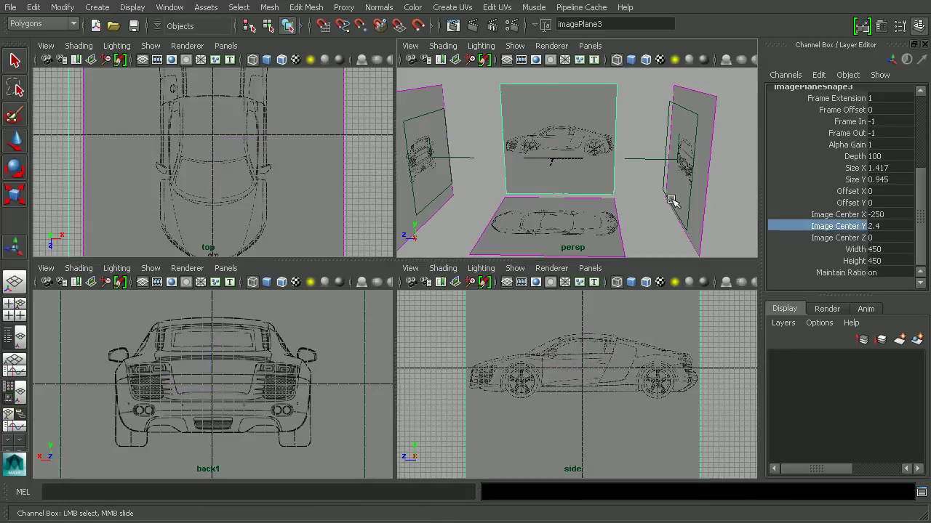
middle_drag(672, 203, 749, 184)
click(887, 226)
text(60)
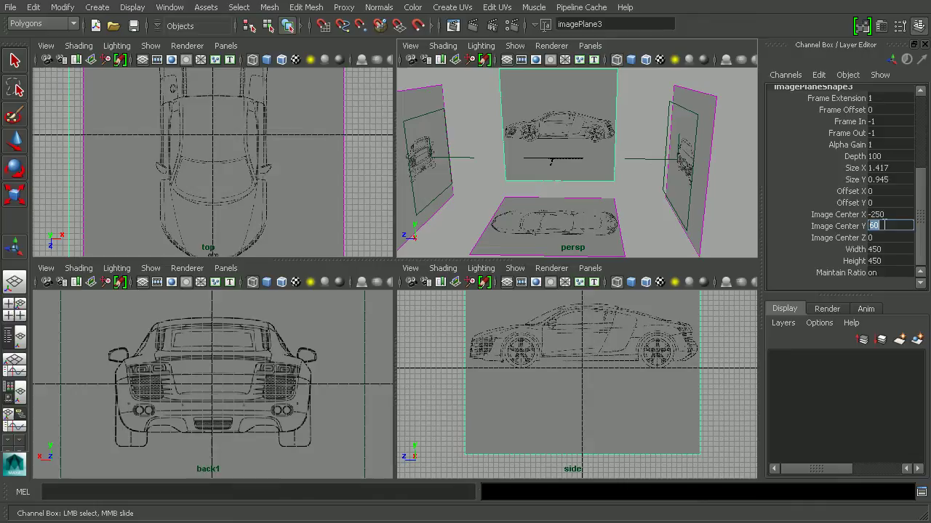
alt+right_drag(613, 312, 735, 368)
alt+middle_drag(619, 352, 669, 395)
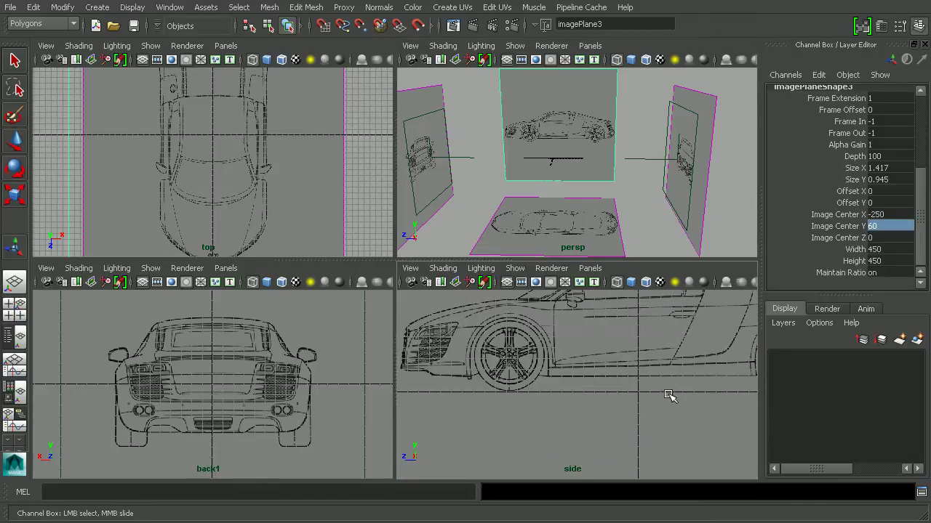
alt+right_drag(669, 395, 534, 362)
scroll(533, 361, down, 4)
Step: Set Image Center Y to 60 for both the front and back image planes, checking the rear blueprint against the ground line
click(715, 98)
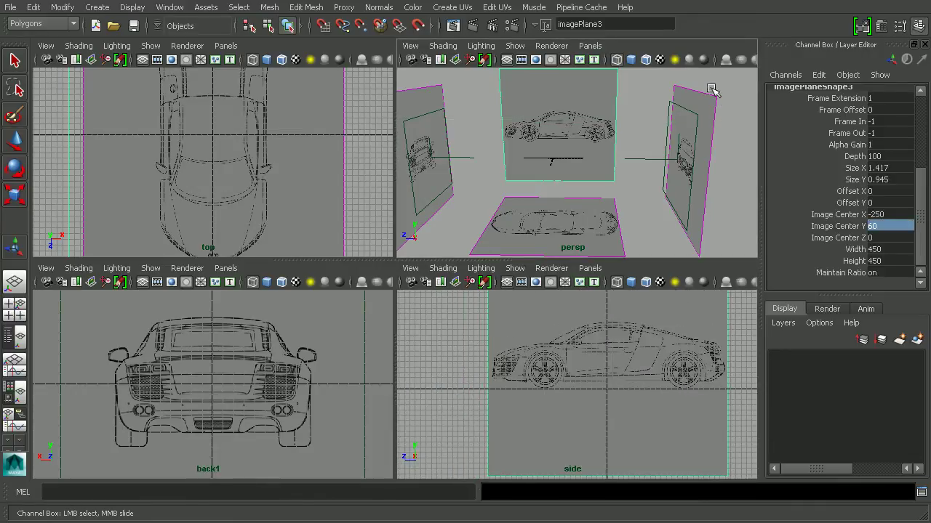
key(w)
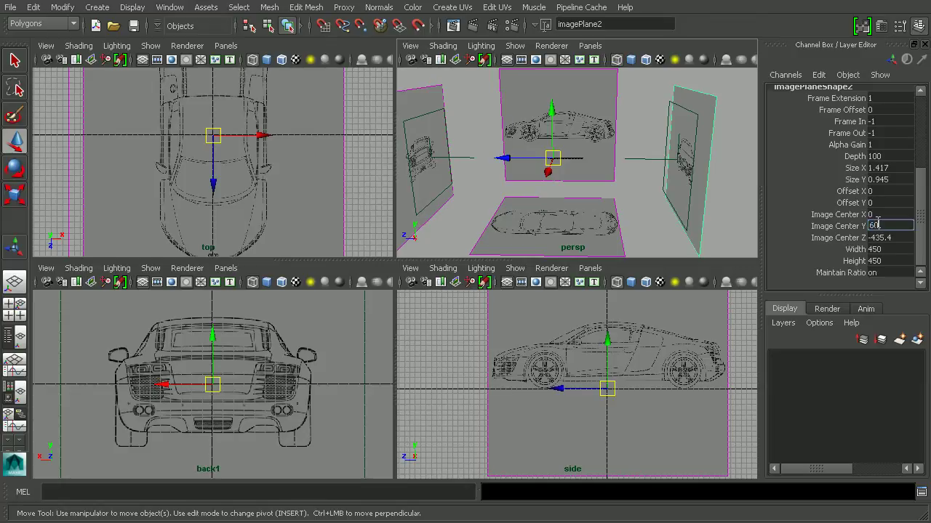
key(Return)
click(430, 82)
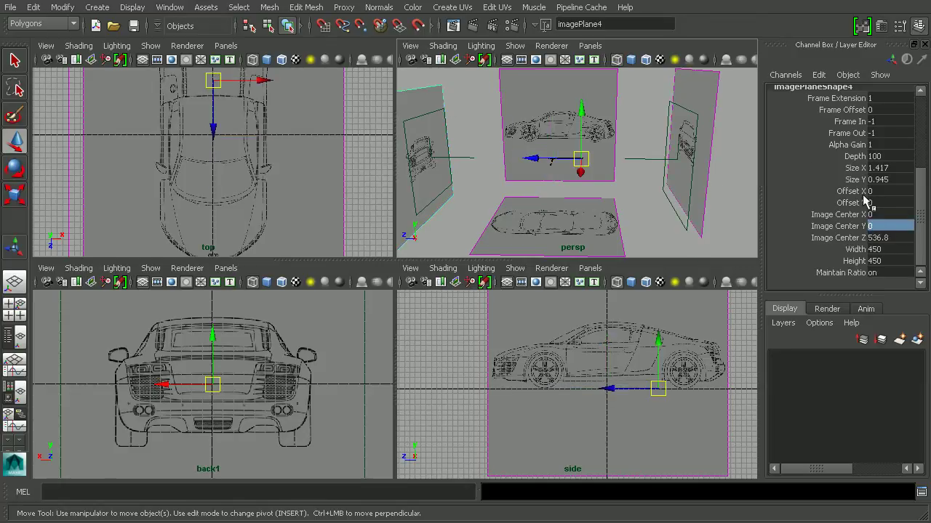
text(60)
key(Return)
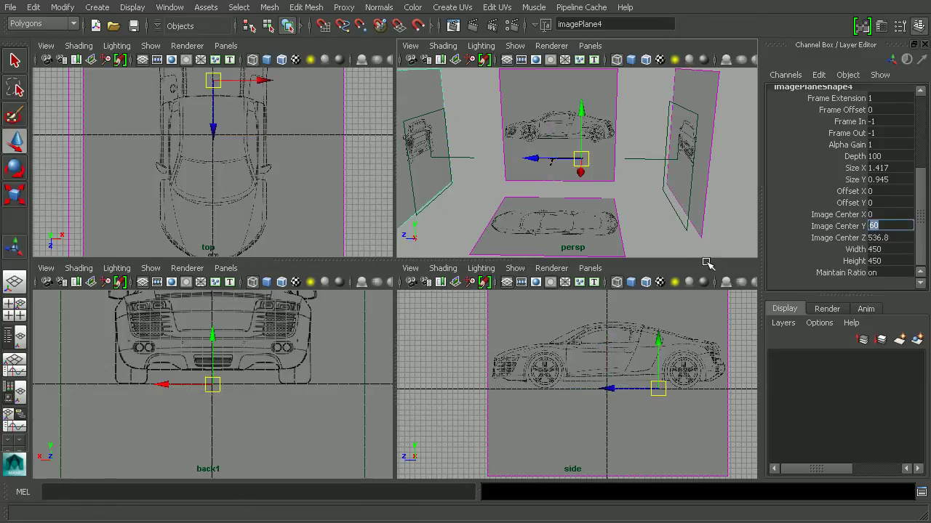
alt+middle_drag(205, 394, 209, 450)
alt+middle_drag(274, 373, 272, 381)
scroll(269, 386, down, 5)
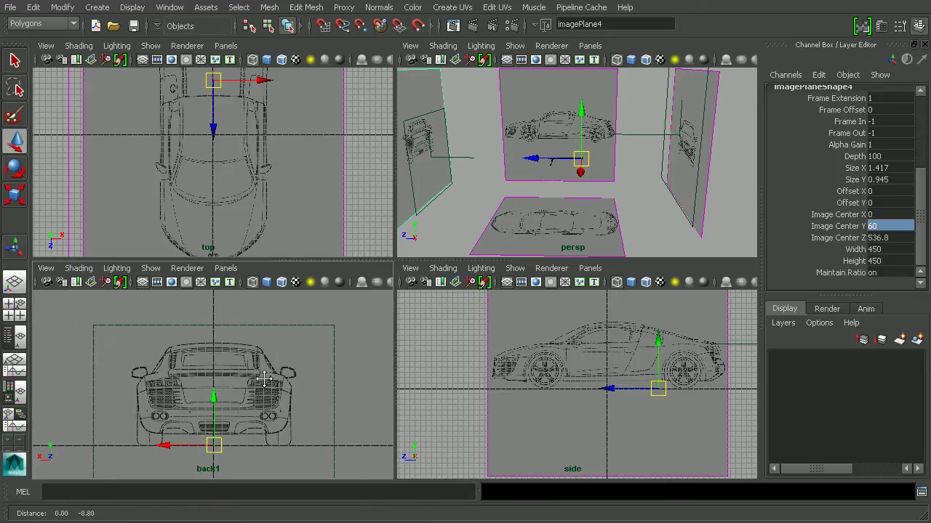
Step: Hide the cameras in the perspective view and maximize that view to show all four image planes
alt+drag(534, 164, 719, 156)
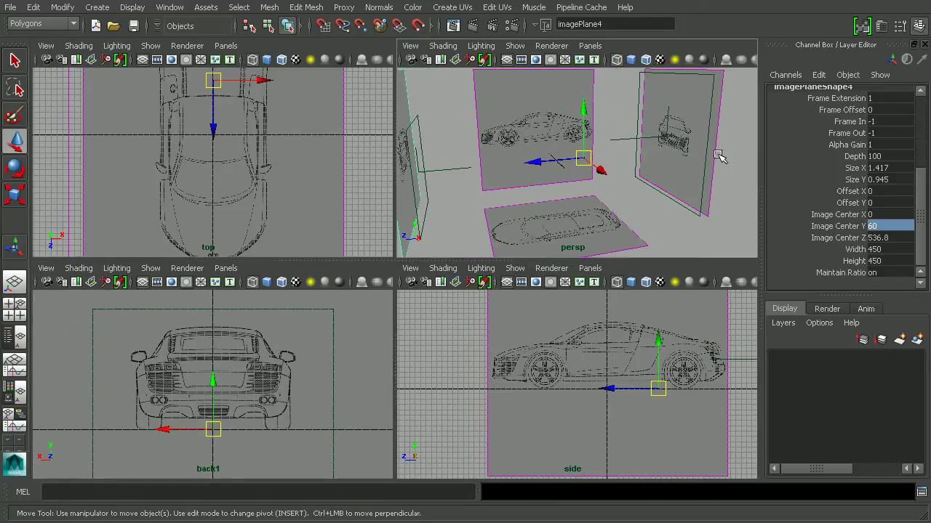
click(515, 45)
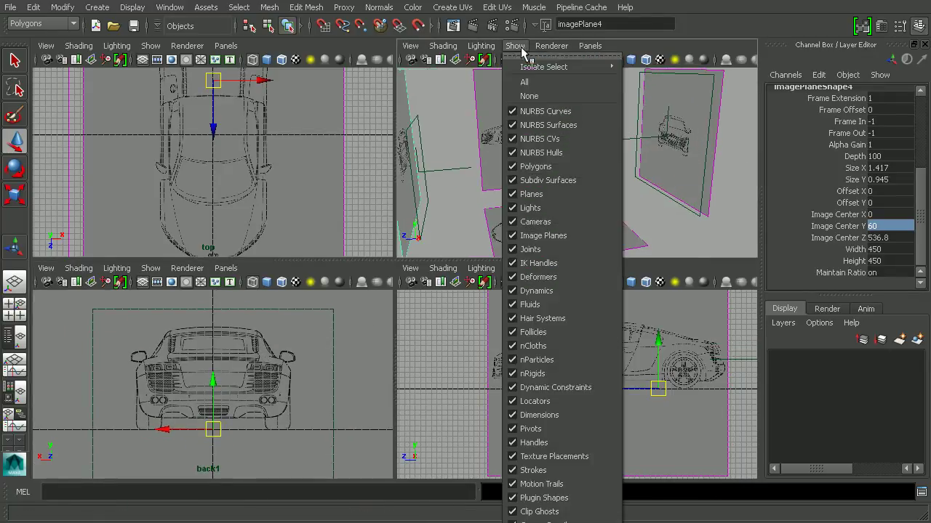
click(542, 209)
key(space)
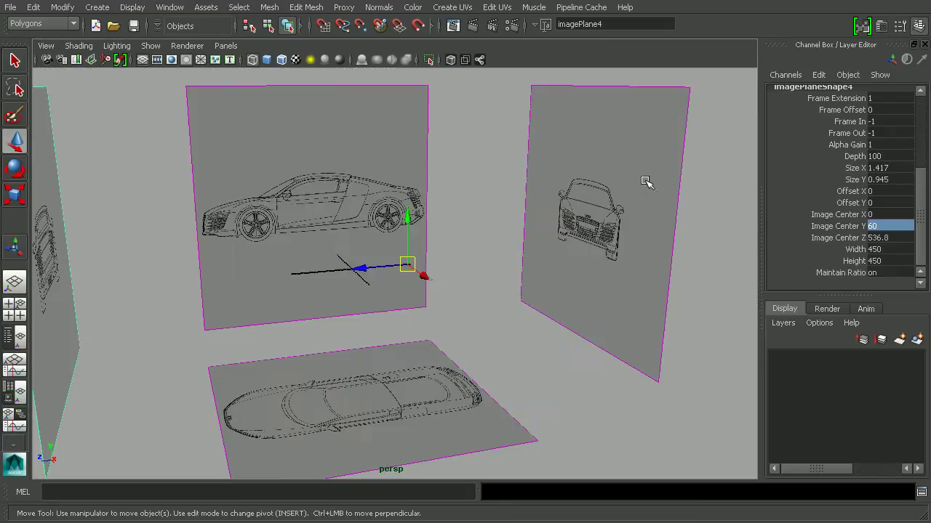
key(a)
click(455, 200)
alt+drag(454, 201, 398, 288)
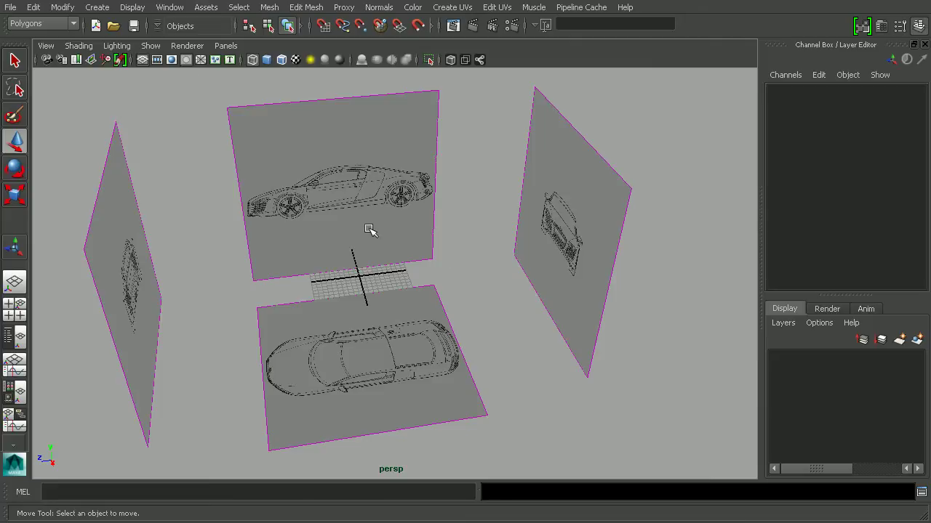
Step: Set the grid's length and width to 1000 units in the grid options
click(132, 8)
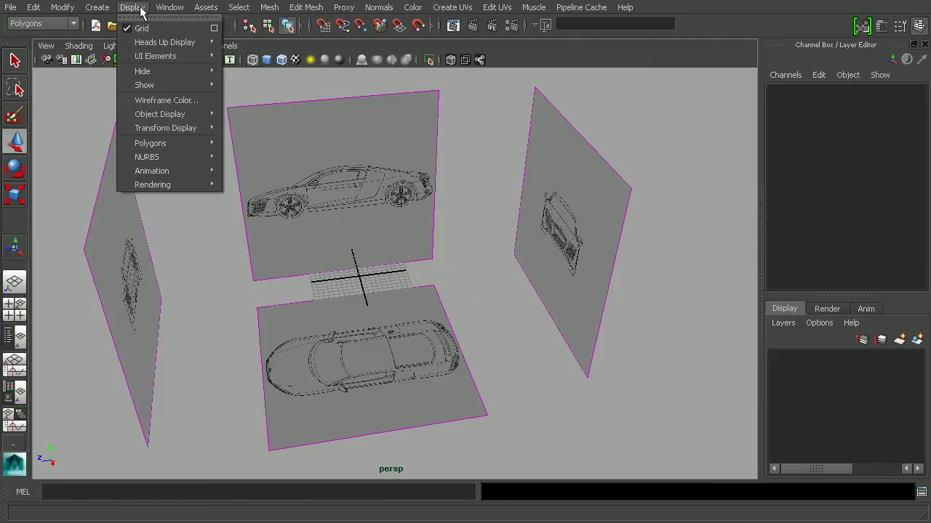
click(215, 27)
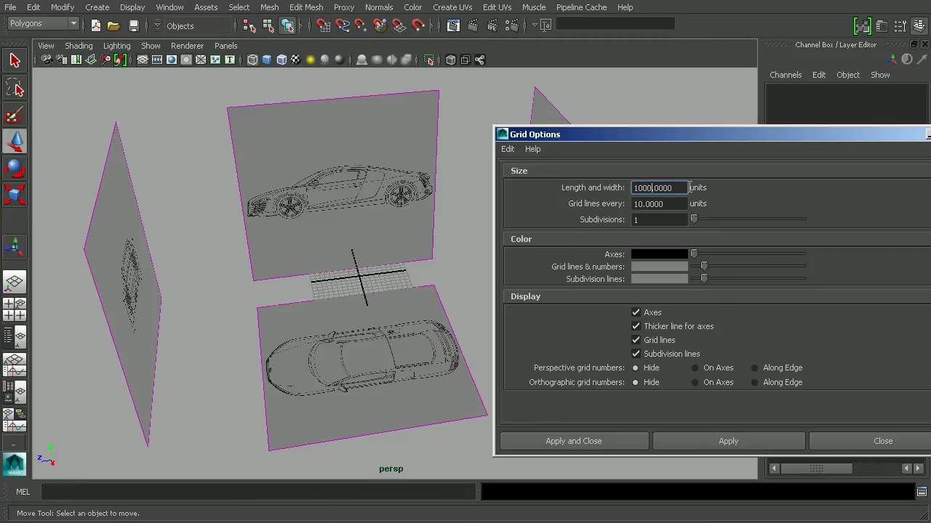
click(708, 438)
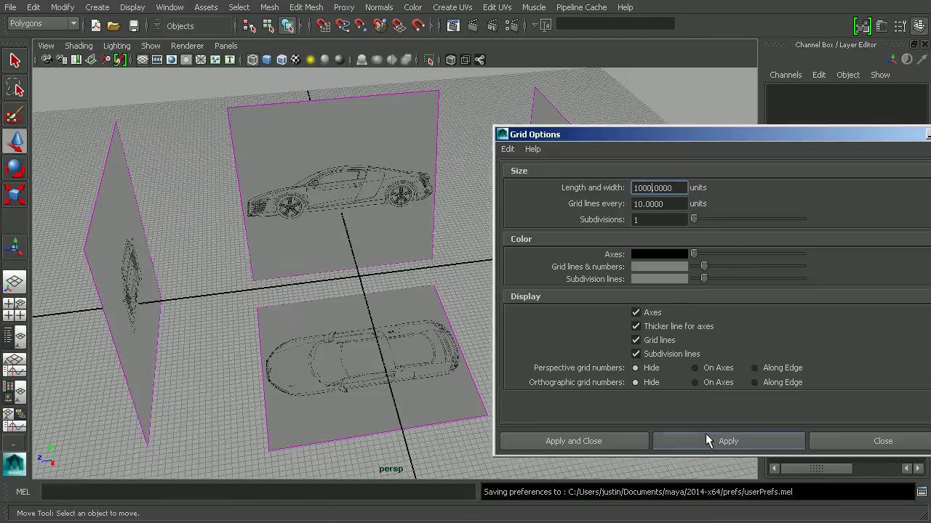
click(874, 440)
alt+drag(548, 272, 476, 245)
scroll(472, 249, up, 2)
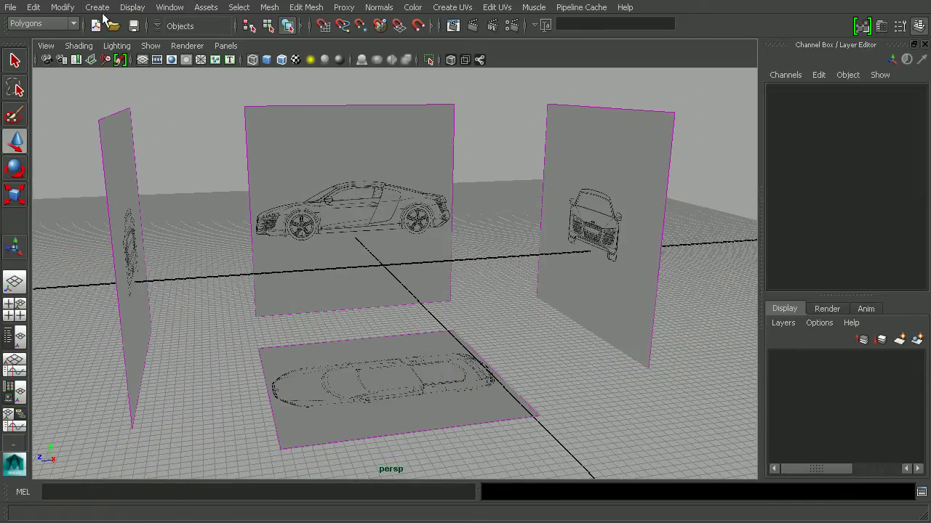
Step: Create a NURBS plane at the scene centre and scale it uniformly to about 1028 so it cuts through the upright image planes
click(98, 8)
mouse_move(118, 31)
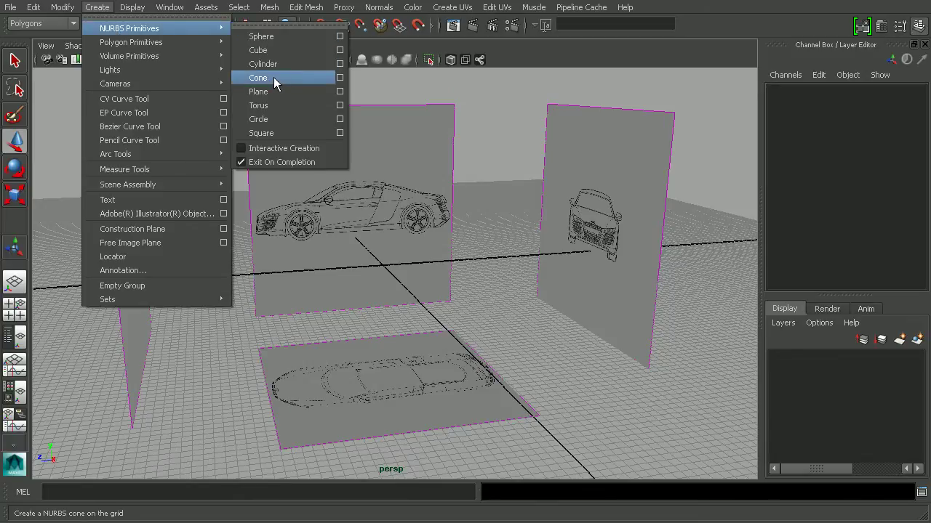
click(275, 92)
key(r)
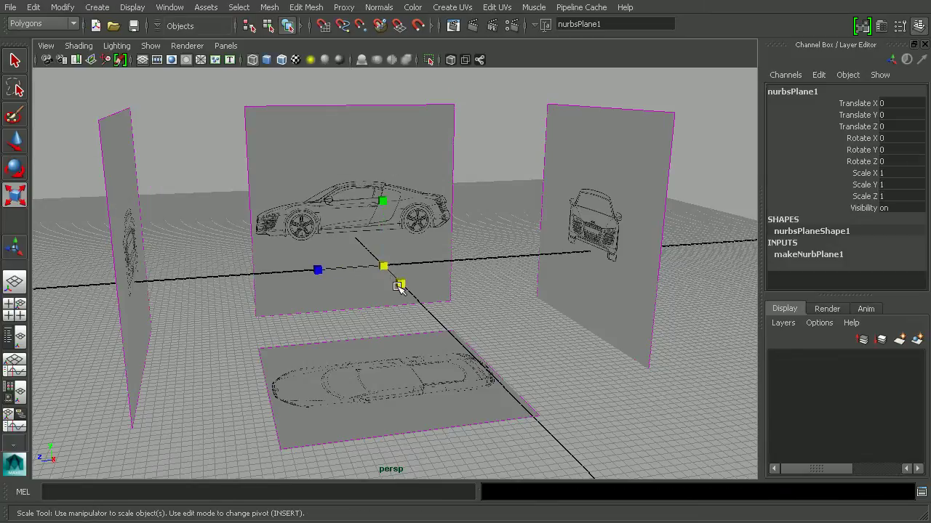
drag(384, 266, 650, 285)
Step: Set the perspective view's shading to Smooth Shade All
click(72, 46)
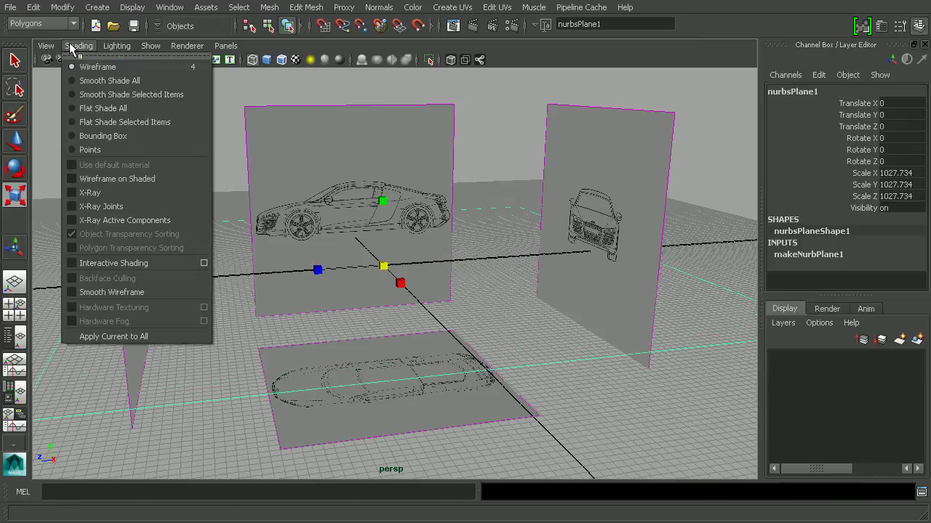
click(83, 82)
mouse_move(506, 295)
alt+right_down()
mouse_move(469, 285)
mouse_move(478, 285)
alt+right_up()
Step: Raise the NURBS plane along Y to about 124 to compare the car's height across the blueprints
key(w)
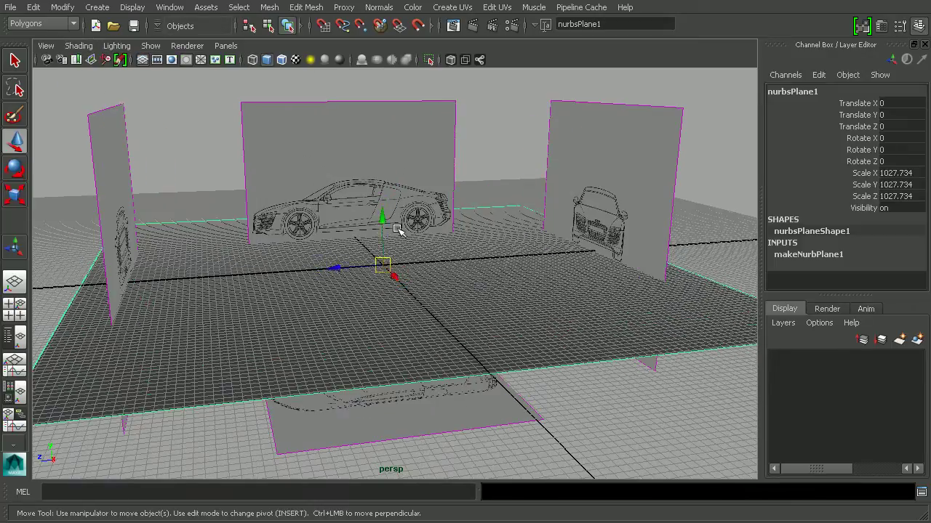
drag(384, 223, 385, 215)
alt+right_drag(398, 223, 434, 224)
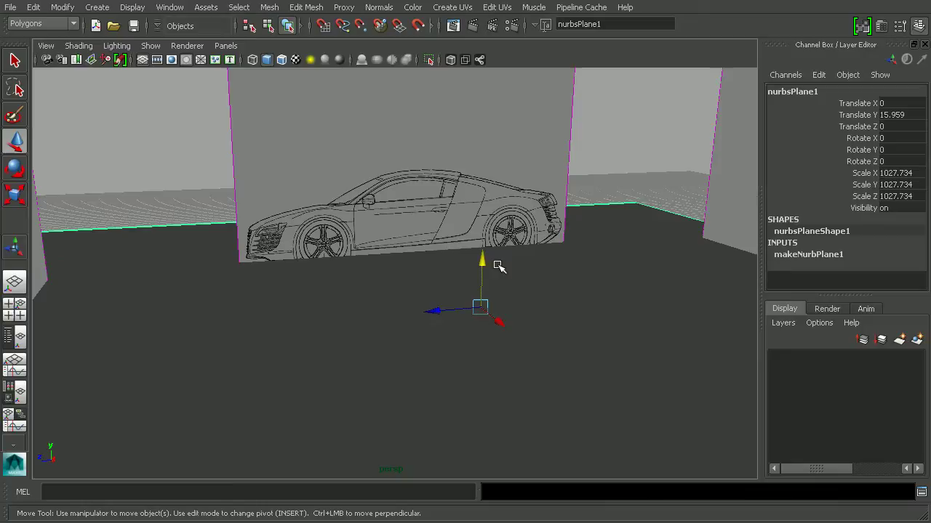
drag(484, 263, 497, 238)
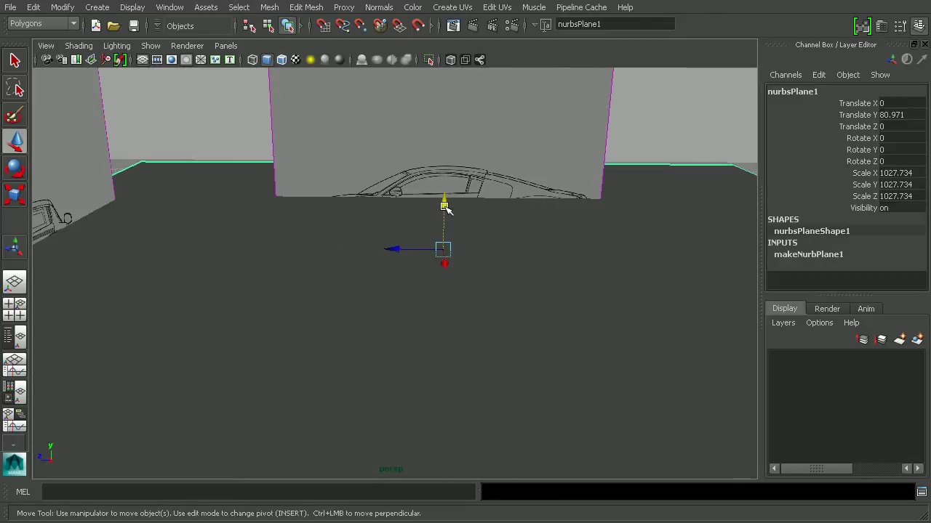
drag(446, 208, 447, 158)
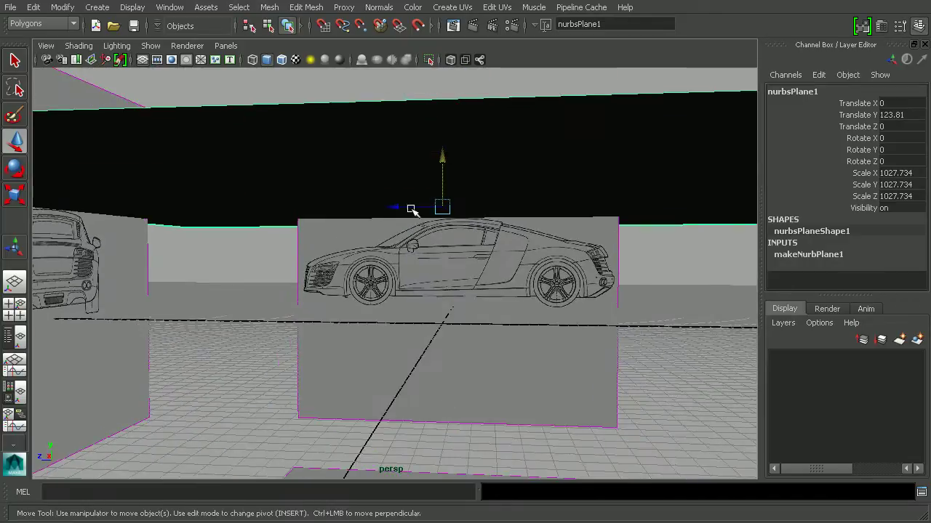
Step: Lower the NURBS plane to about 64.5 in Y to compare the car's features across the blueprints, and delete it
alt+drag(411, 210, 389, 197)
drag(369, 138, 373, 194)
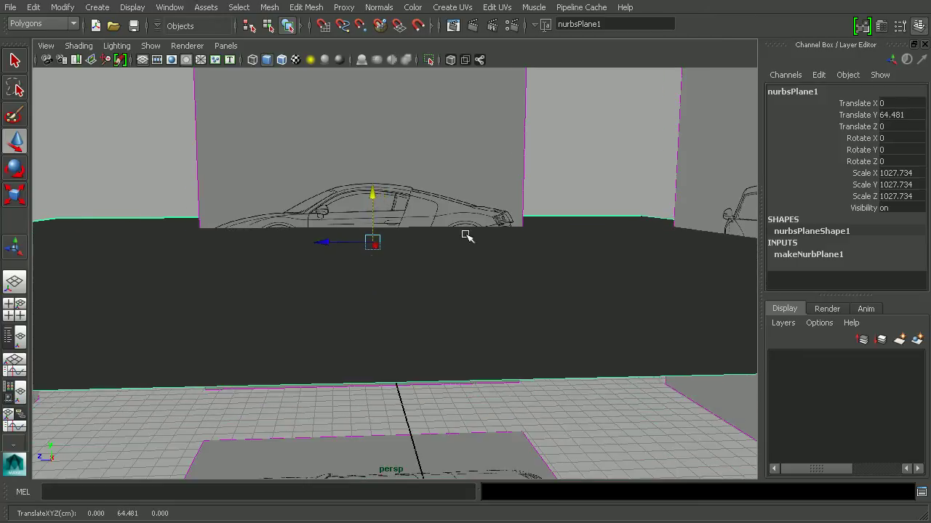
alt+drag(467, 235, 459, 259)
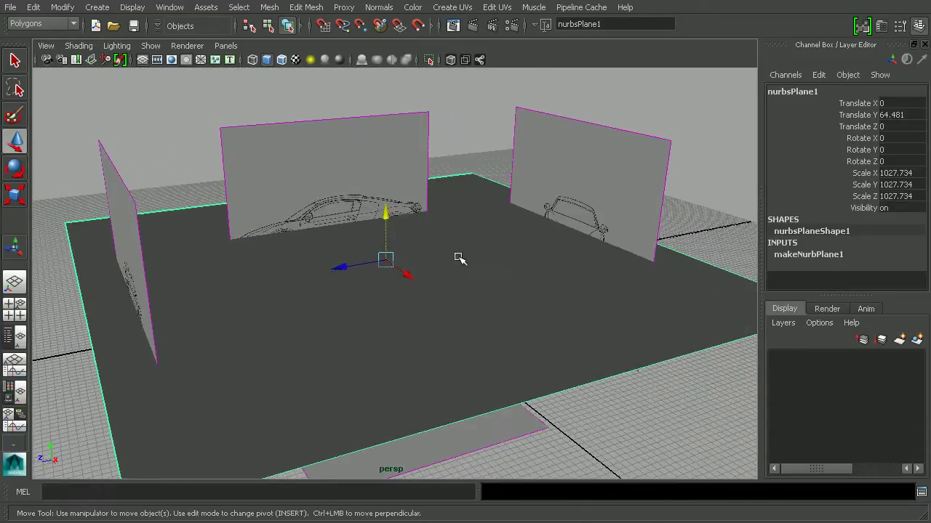
drag(385, 219, 387, 168)
key(Delete)
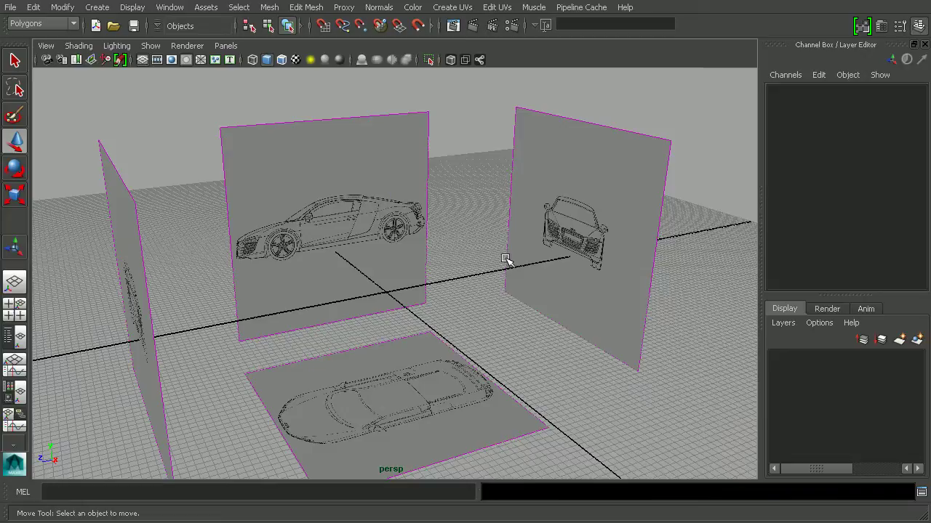
Step: Move the side image plane farther from the scene centre along X by adjusting its Image Center X
alt+drag(506, 259, 305, 243)
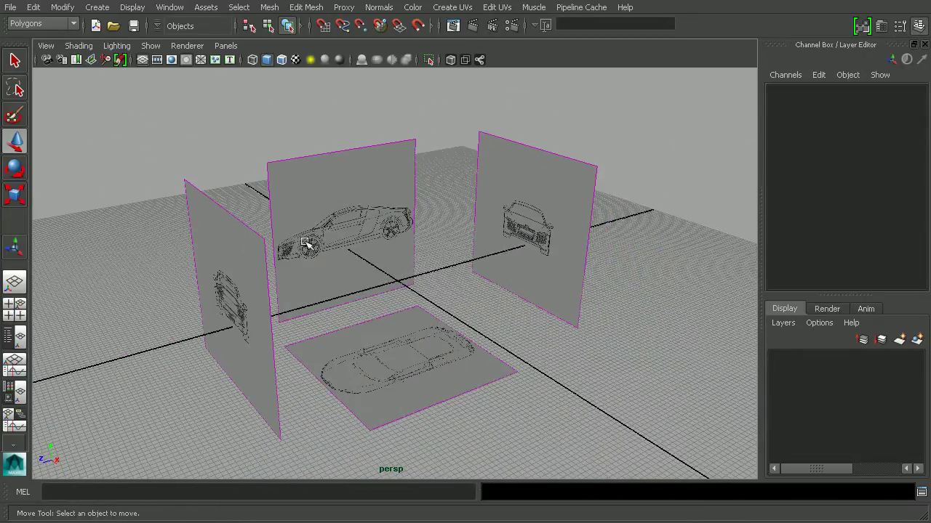
alt+drag(375, 289, 388, 295)
alt+right_drag(388, 295, 488, 299)
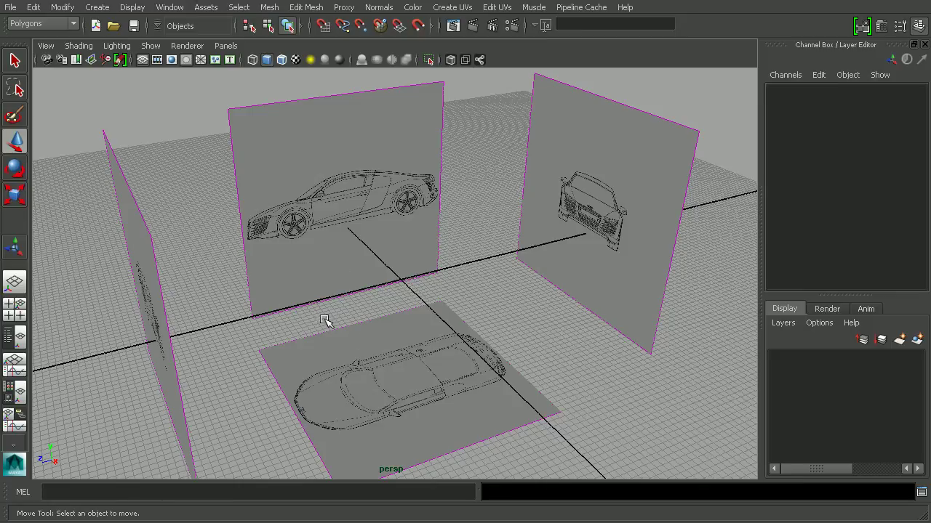
alt+drag(352, 332, 454, 267)
click(444, 176)
alt+drag(443, 176, 683, 276)
scroll(895, 265, down, 5)
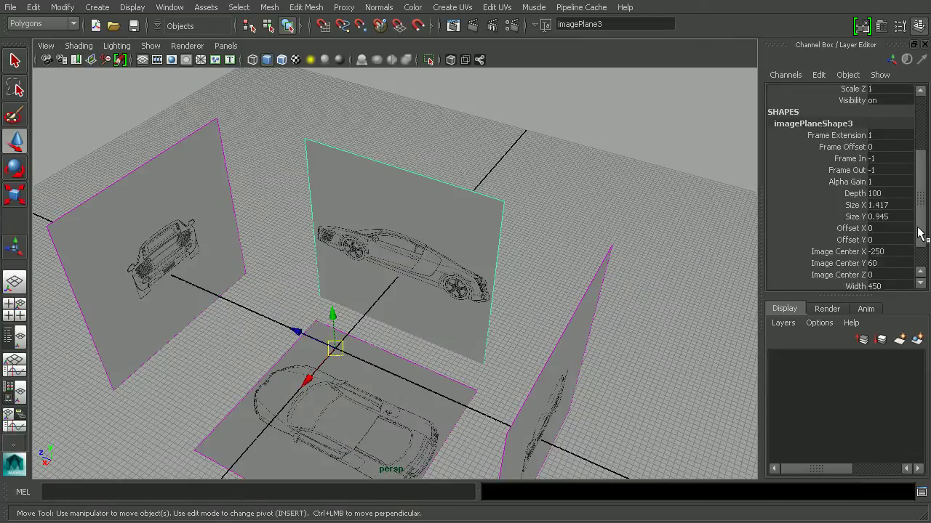
click(837, 220)
middle_drag(681, 187, 311, 282)
key(w)
click(600, 243)
alt+drag(600, 243, 531, 272)
alt+drag(460, 256, 412, 242)
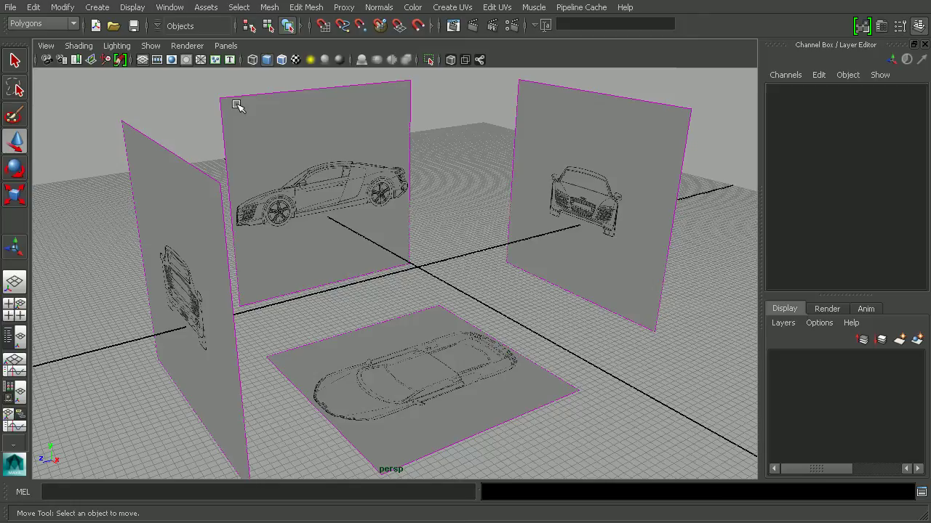
Step: Turn the display of image planes off and back on in the perspective view
click(151, 46)
click(188, 234)
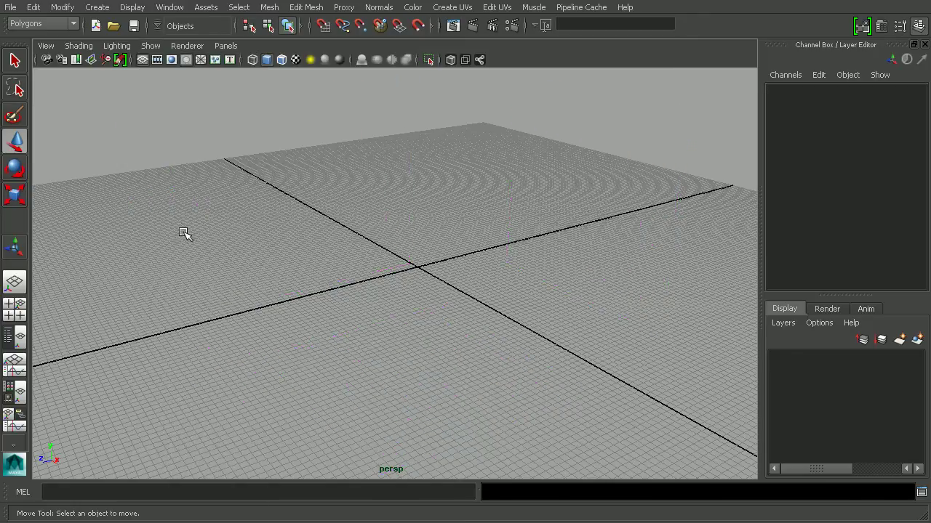
click(152, 45)
click(189, 235)
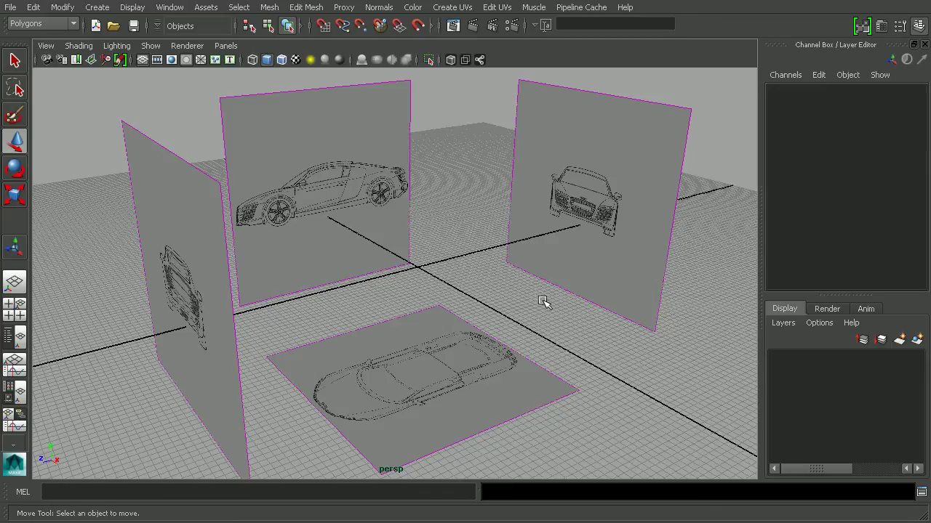
Step: Return to the four-view layout and hide the cameras in the back1 view
alt+drag(543, 302, 520, 271)
scroll(500, 242, down, 2)
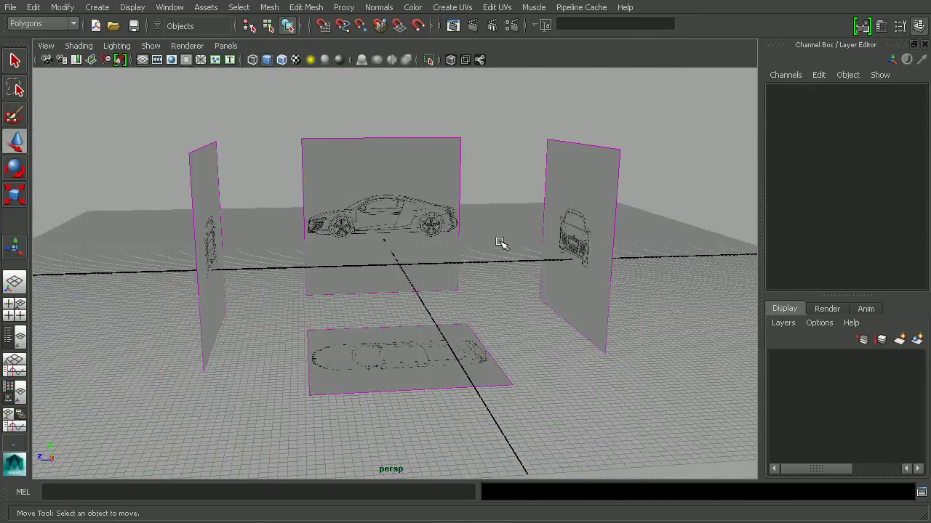
key(space)
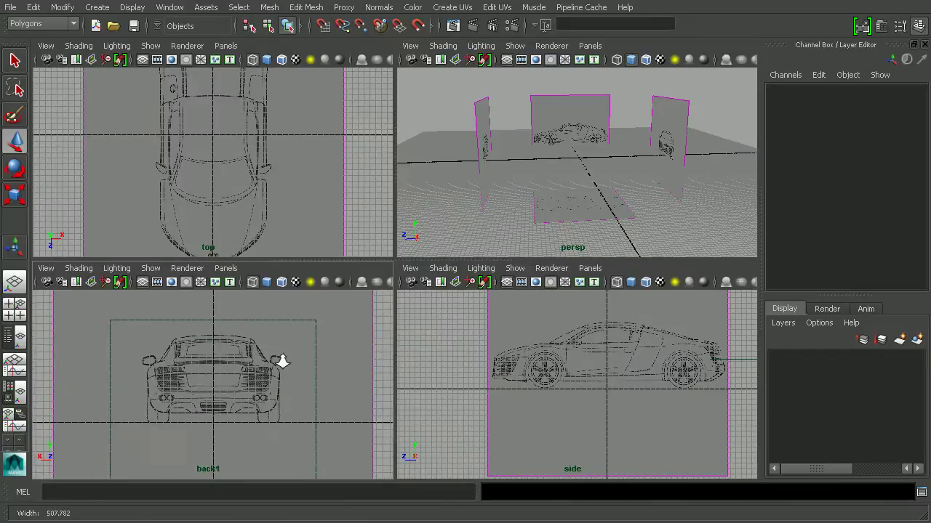
alt+middle_drag(244, 340, 215, 321)
click(151, 268)
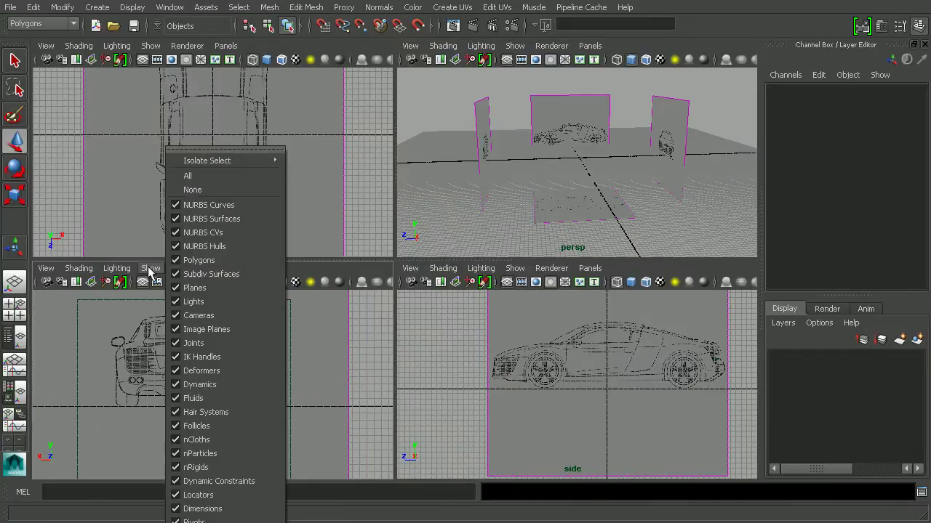
click(179, 316)
Step: Frame the car blueprints in the back1, top and side views and check their alignment to the centre and ground
alt+right_drag(291, 363, 251, 340)
alt+middle_drag(252, 340, 272, 375)
alt+middle_drag(273, 142, 272, 186)
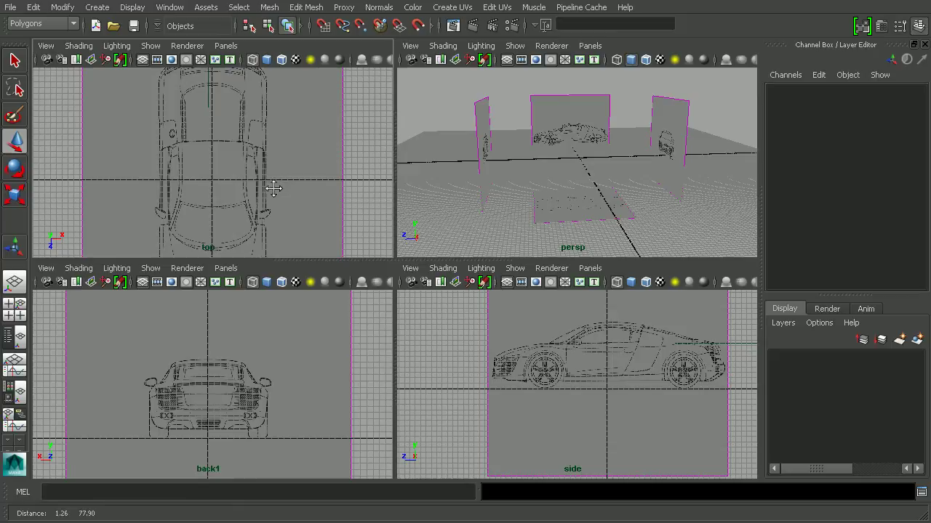
alt+right_drag(272, 187, 386, 212)
alt+middle_drag(615, 378, 604, 409)
alt+right_drag(604, 409, 590, 376)
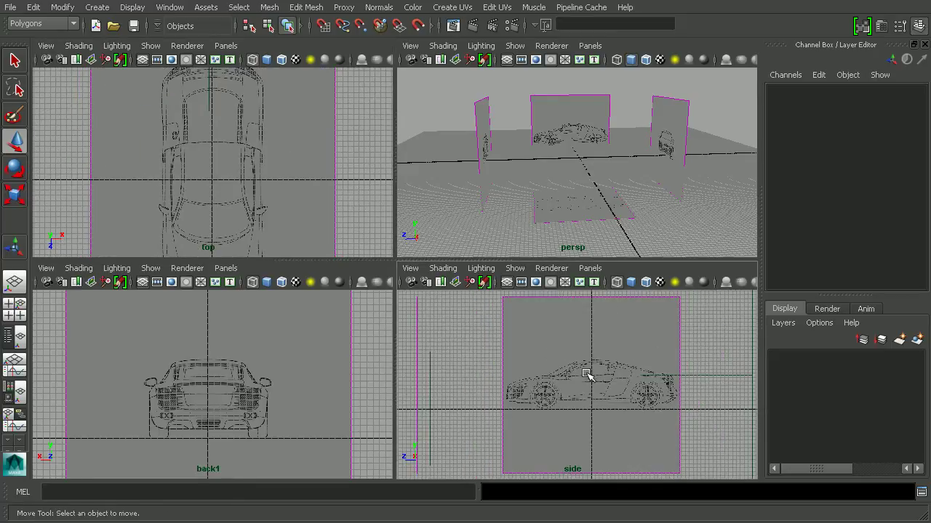
alt+middle_drag(589, 376, 584, 387)
alt+right_drag(599, 197, 618, 162)
Step: Maximize the perspective view and examine the arrangement of the four blueprint image planes around the centre
key(space)
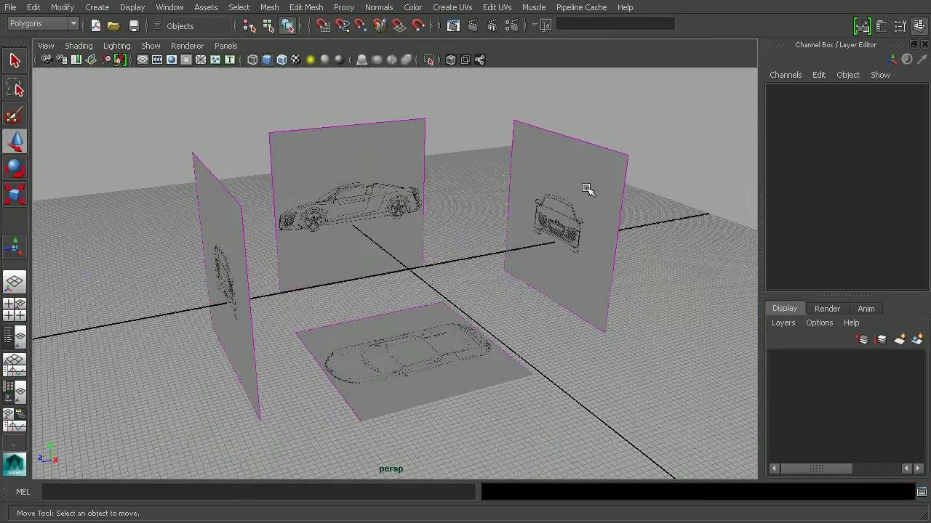
alt+drag(588, 191, 566, 266)
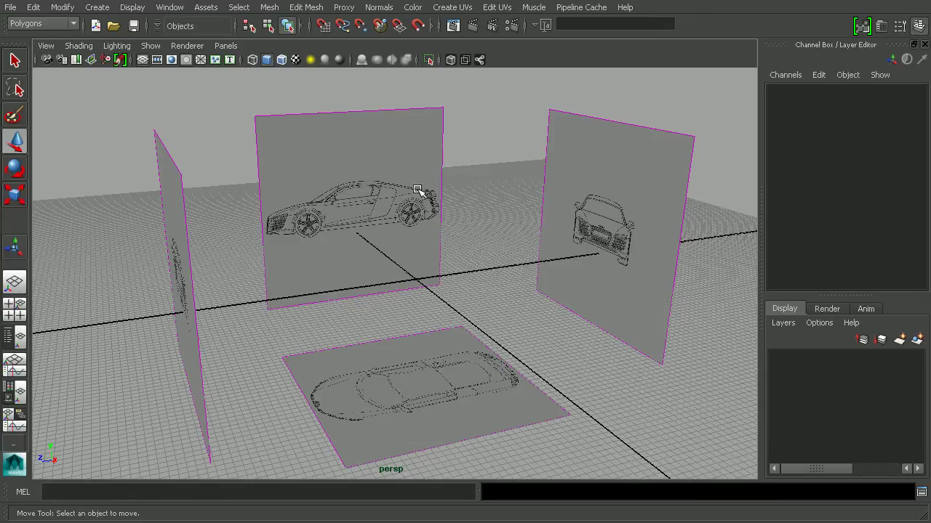
alt+right_drag(382, 218, 513, 263)
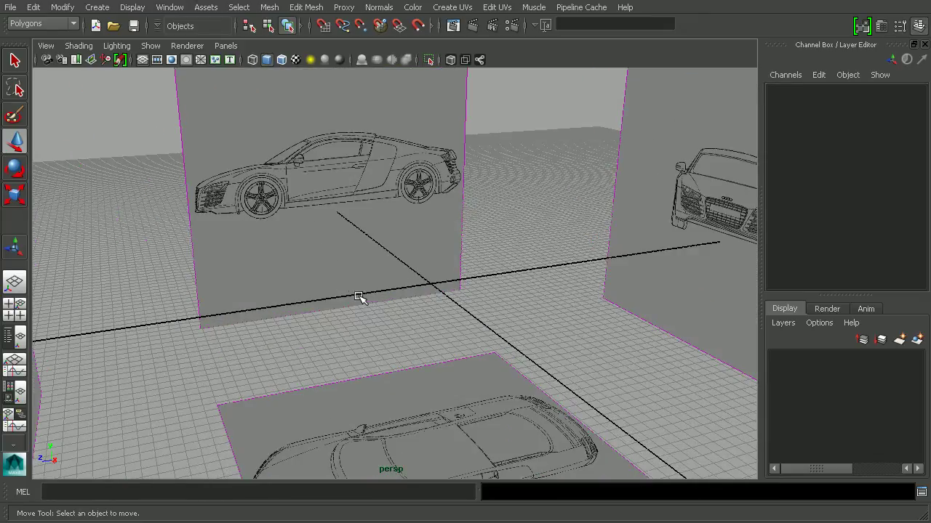
scroll(562, 302, down, 5)
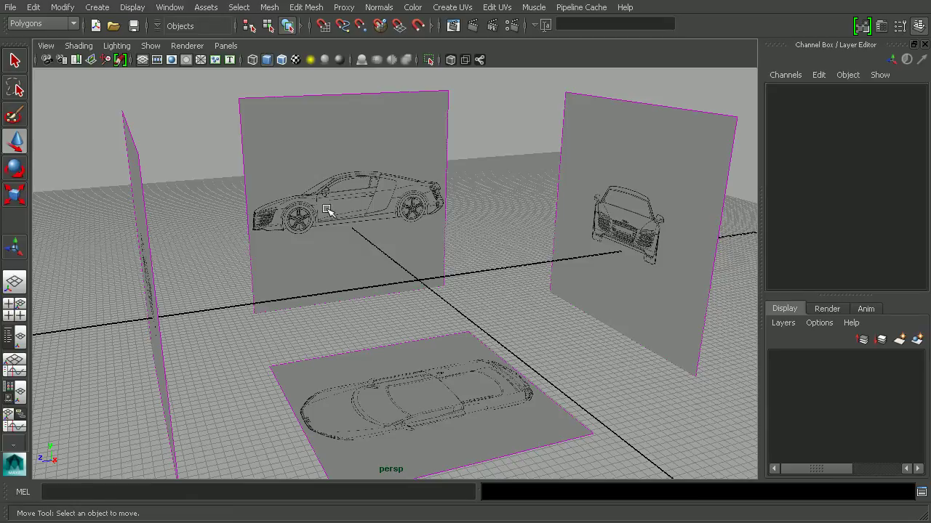
alt+right_drag(601, 308, 523, 293)
mouse_move(524, 293)
alt+mouse_down()
mouse_move(536, 268)
mouse_move(533, 278)
alt+mouse_up()
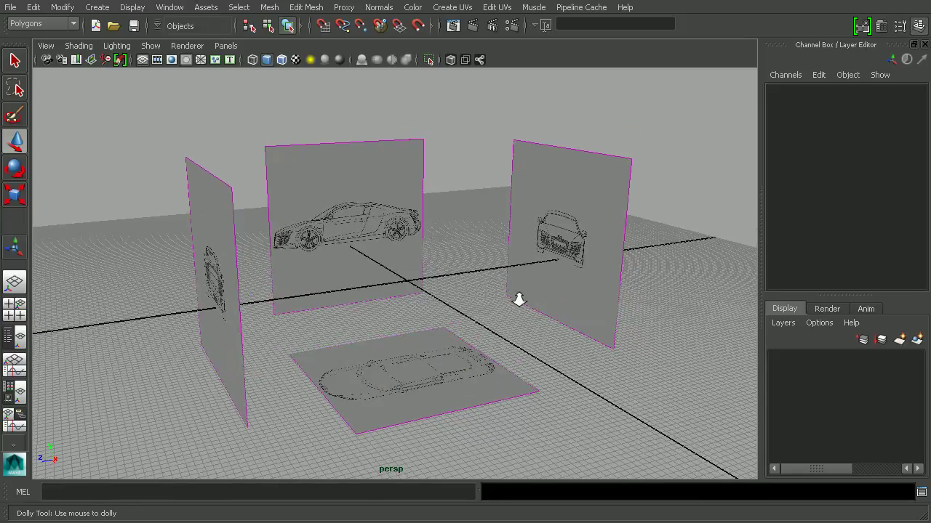